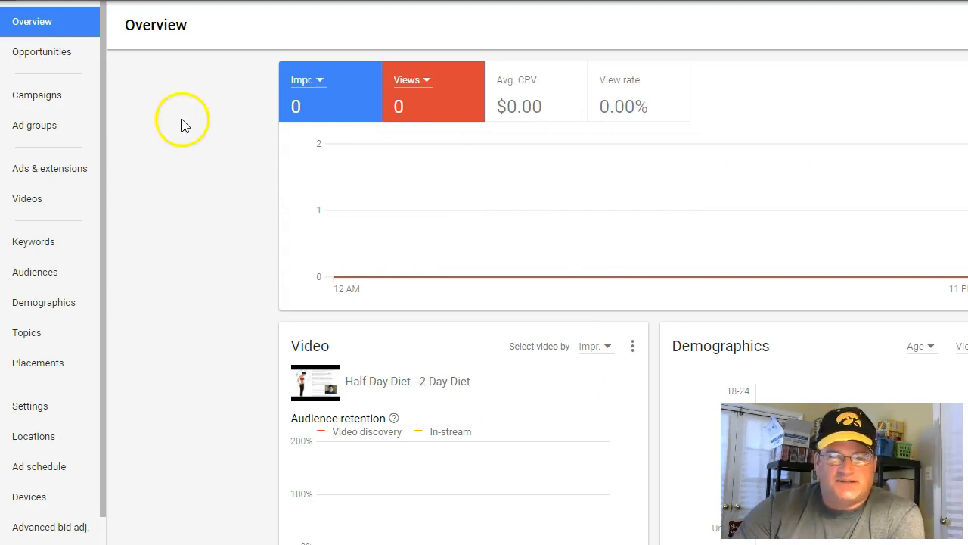
# Start creating a new campaign with the Video campaign type
pyautogui.click(41, 99)
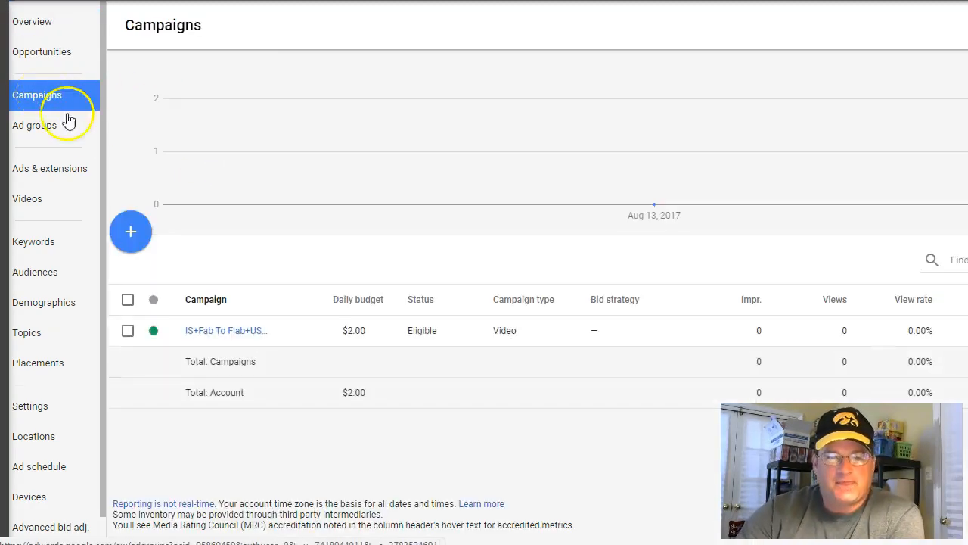
pyautogui.click(132, 237)
pyautogui.click(164, 283)
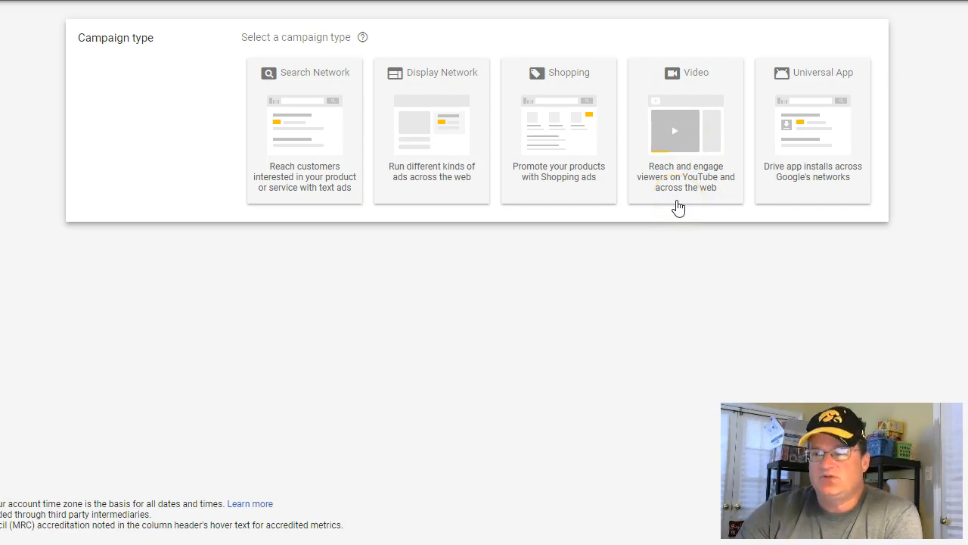
pyautogui.click(683, 156)
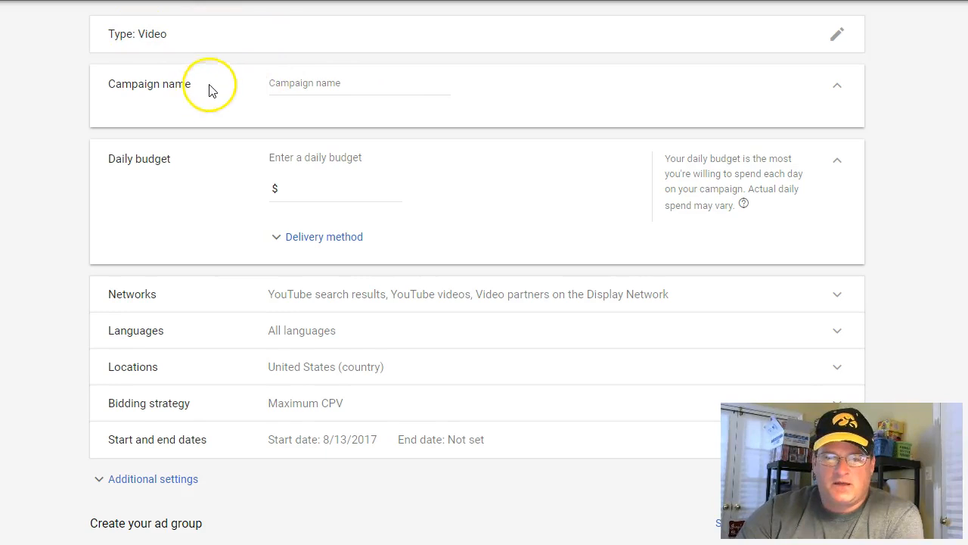
# Name the campaign "IS+affiliate marketing+US+25-60"
pyautogui.click(298, 82)
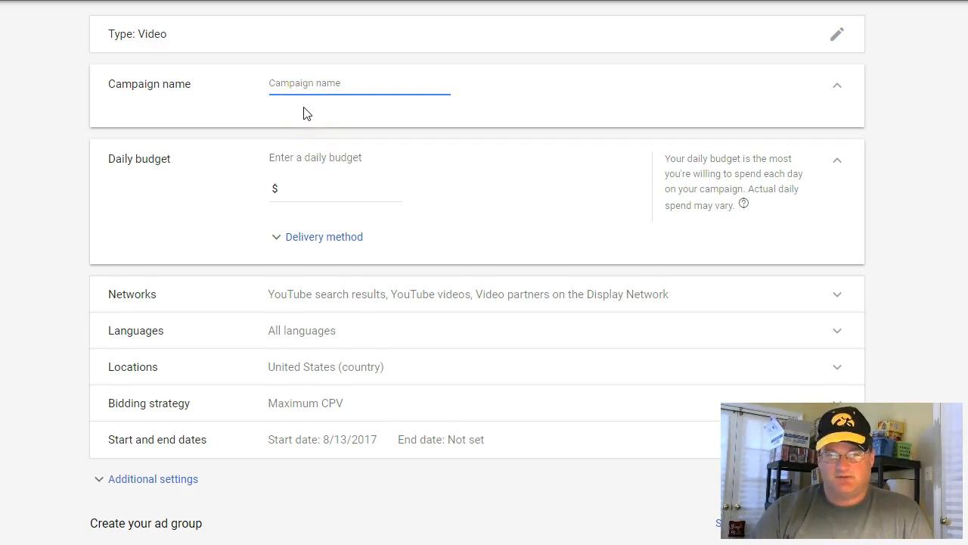
pyautogui.write('I')
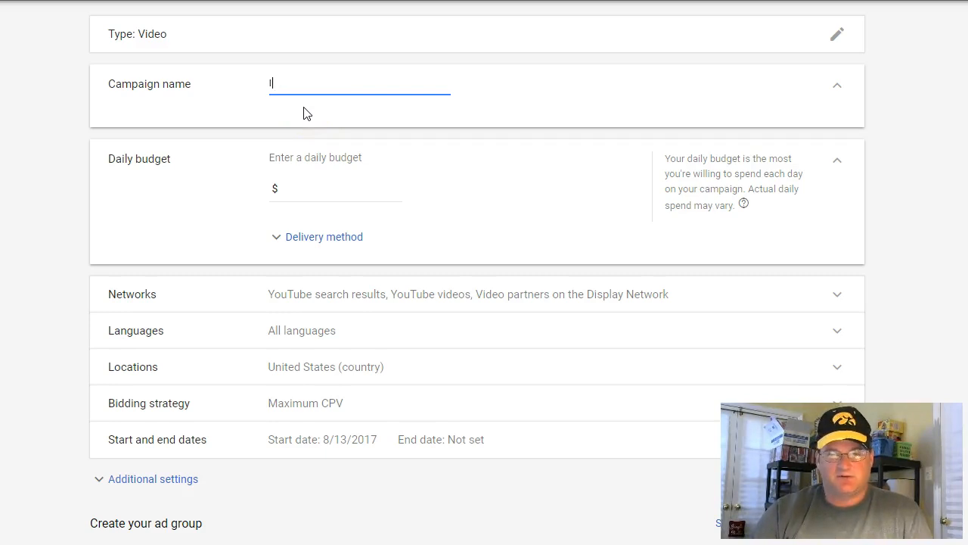
pyautogui.write('S+')
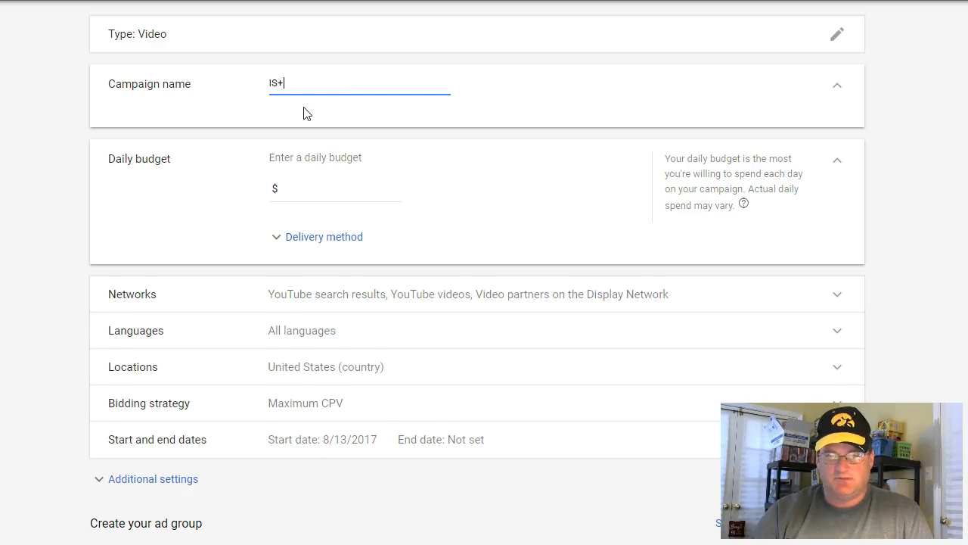
pyautogui.write('affi')
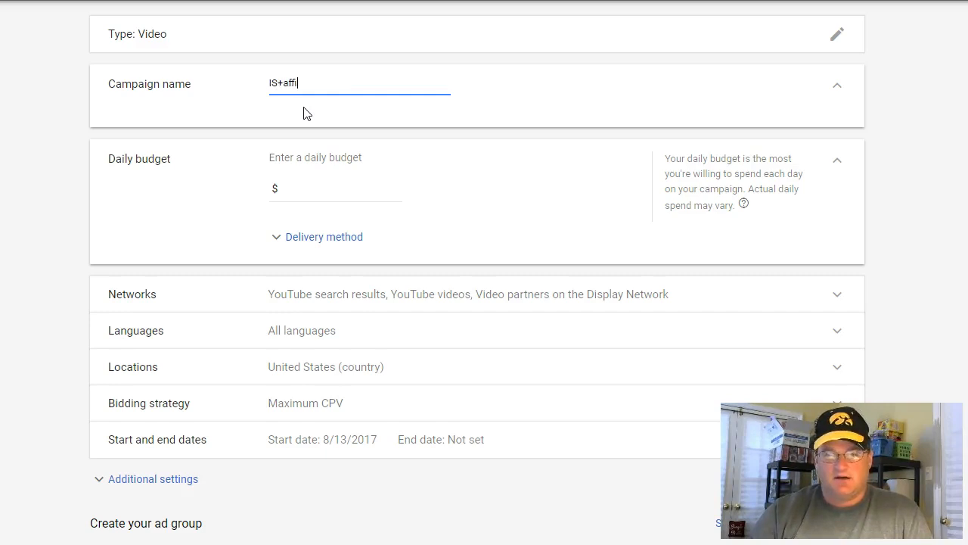
pyautogui.write('liate marketing')
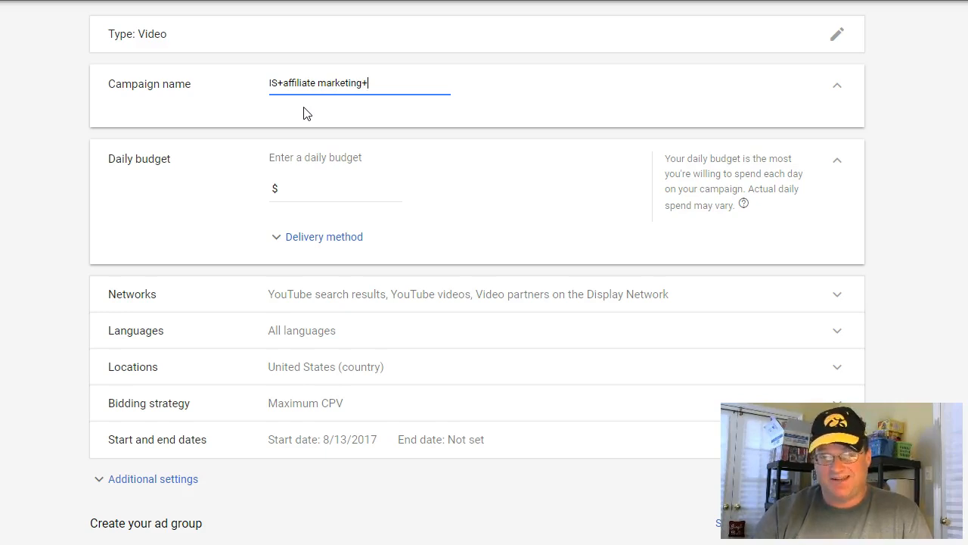
pyautogui.write('+US')
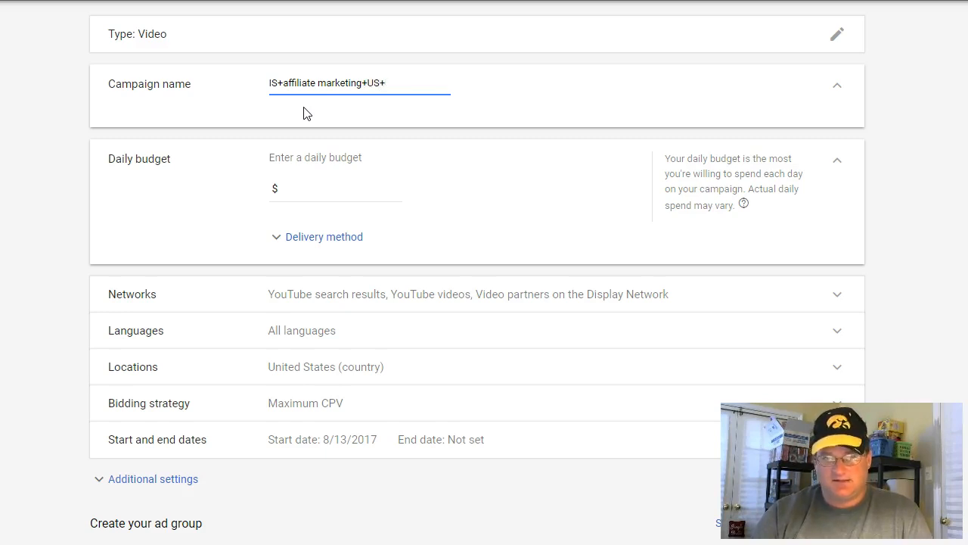
pyautogui.write('+')
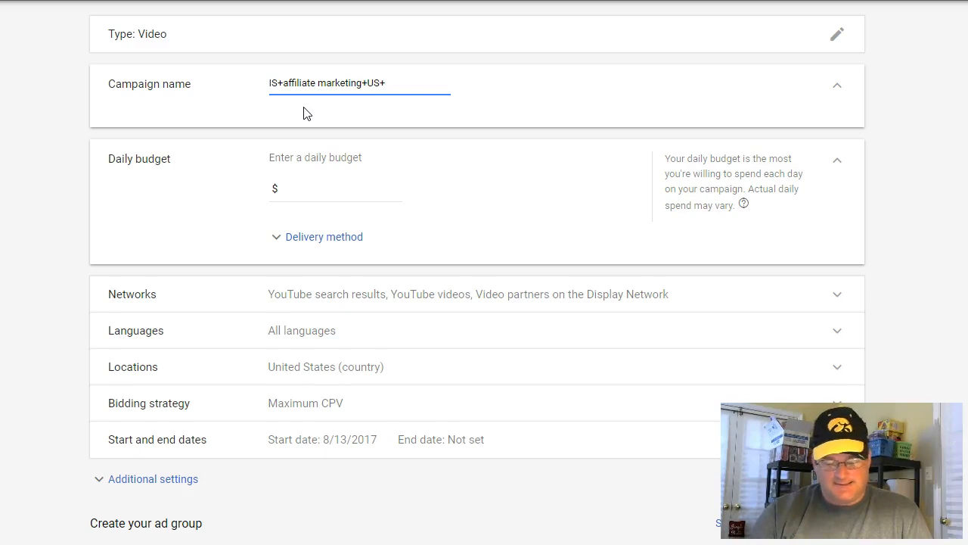
pyautogui.write('25')
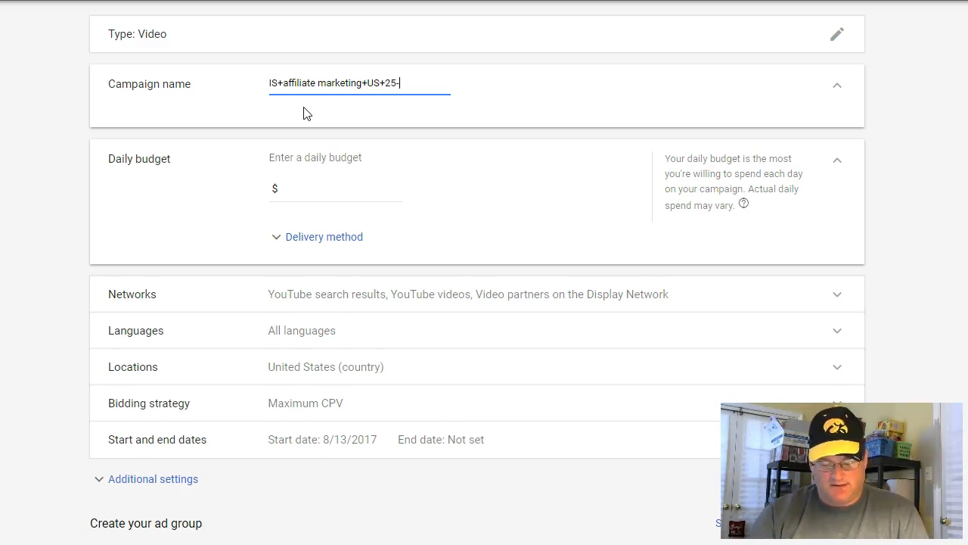
pyautogui.write('-60')
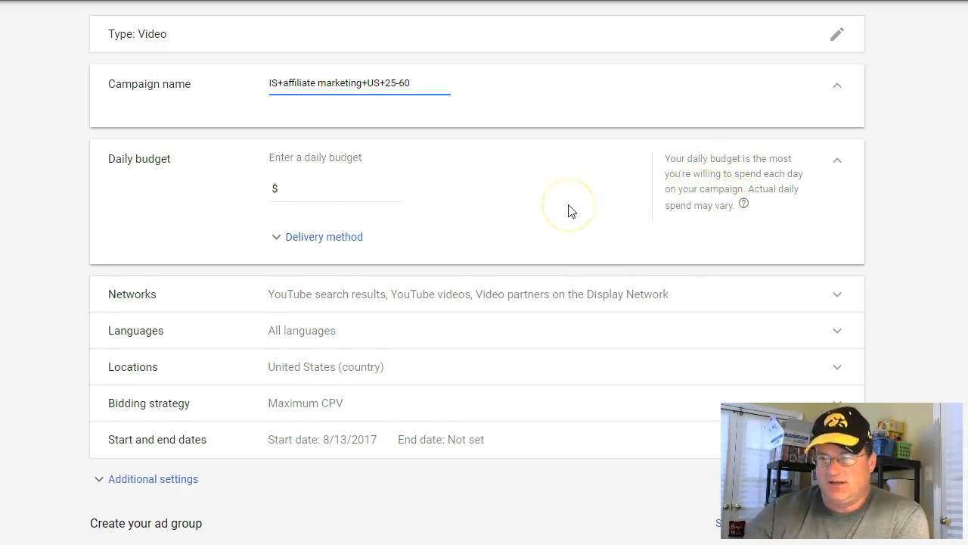
# Set the campaign's daily budget to $1.00 and collapse the budget section
pyautogui.click(324, 186)
pyautogui.write('1.00')
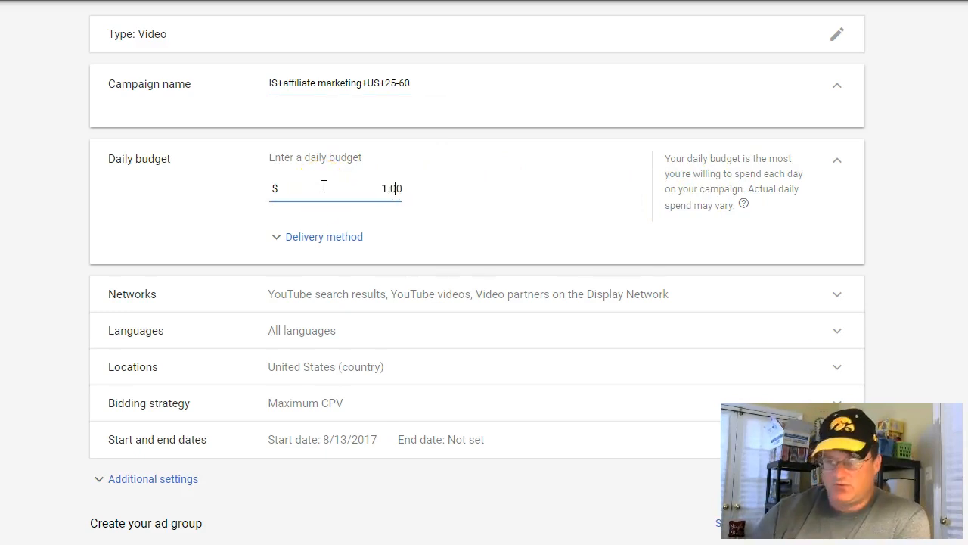
pyautogui.click(442, 222)
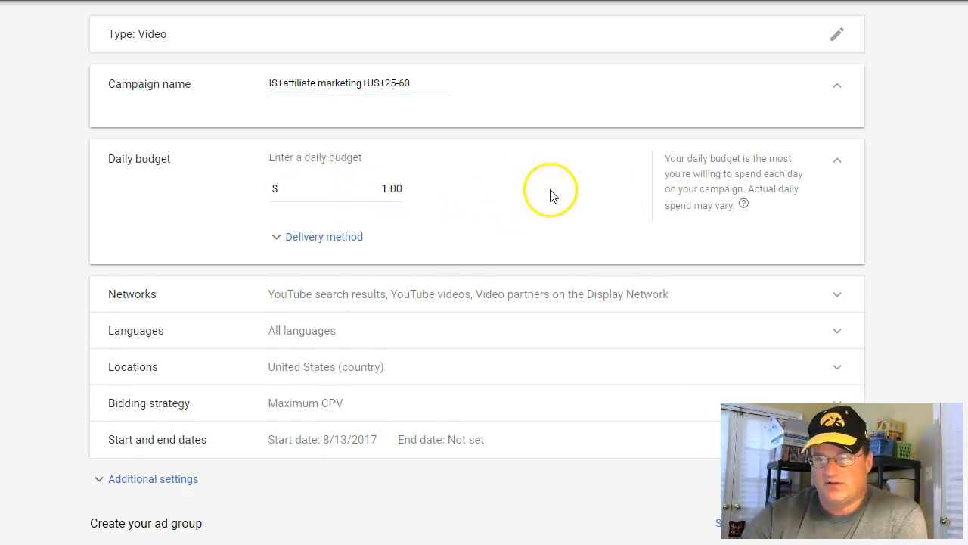
pyautogui.click(836, 168)
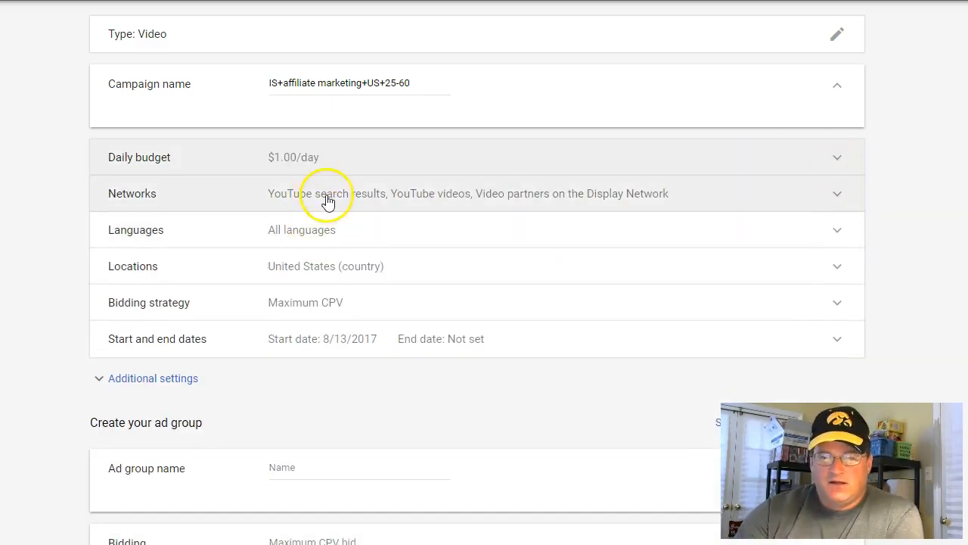
# Restrict the campaign's networks to YouTube videos by excluding YouTube search results and video partners on the Display Network
pyautogui.click(348, 201)
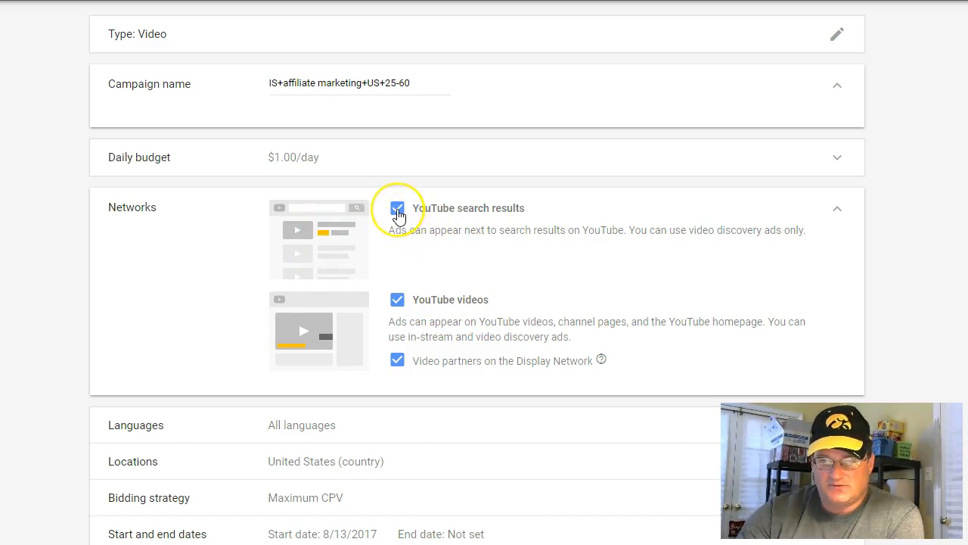
pyautogui.click(397, 209)
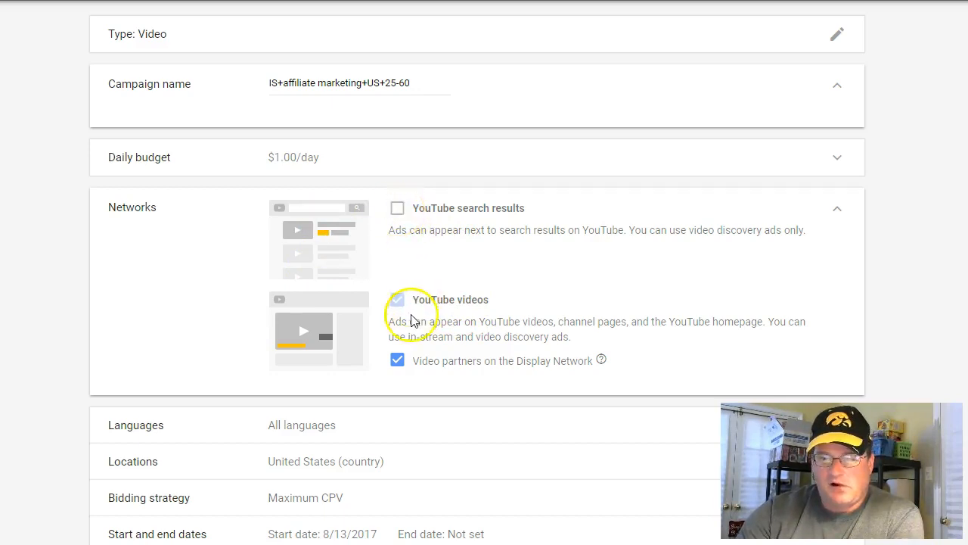
pyautogui.click(397, 360)
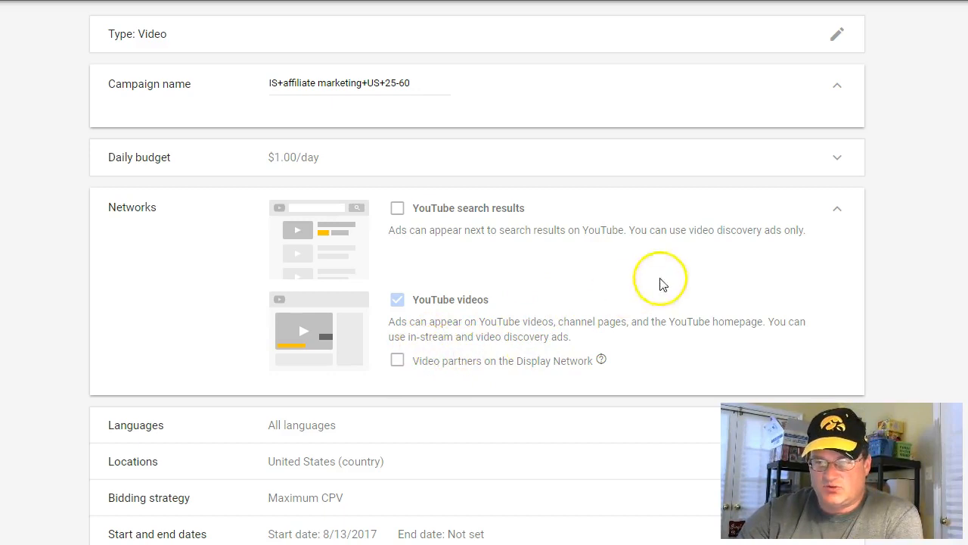
pyautogui.click(837, 213)
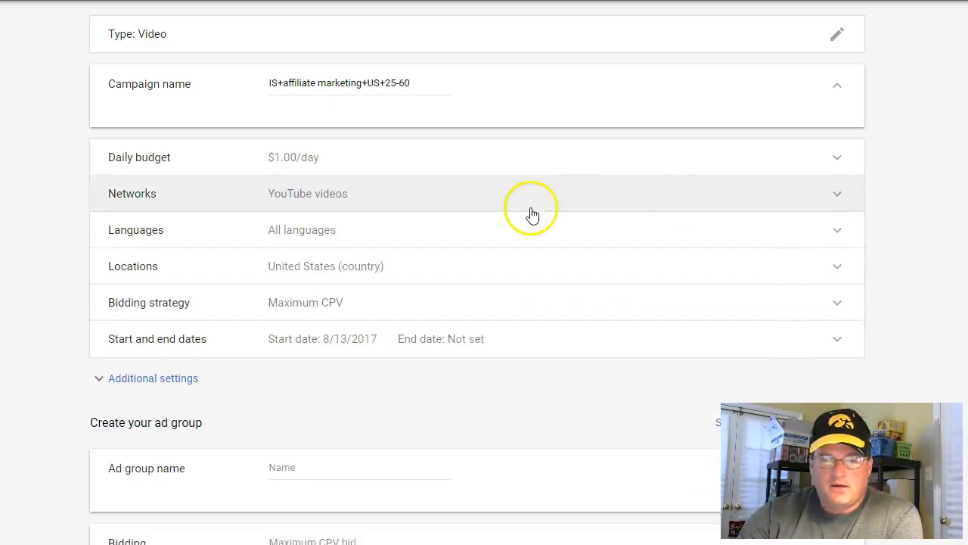
pyautogui.click(367, 237)
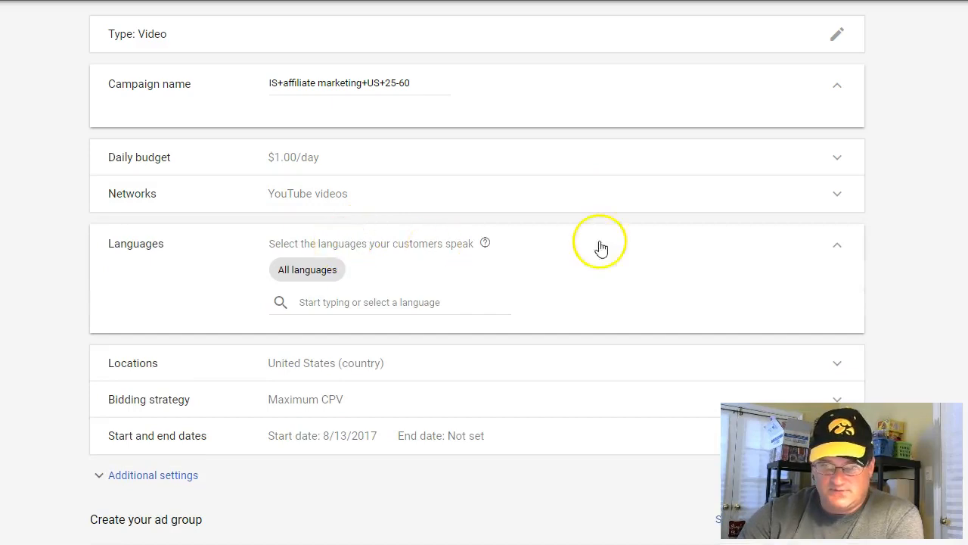
pyautogui.click(837, 247)
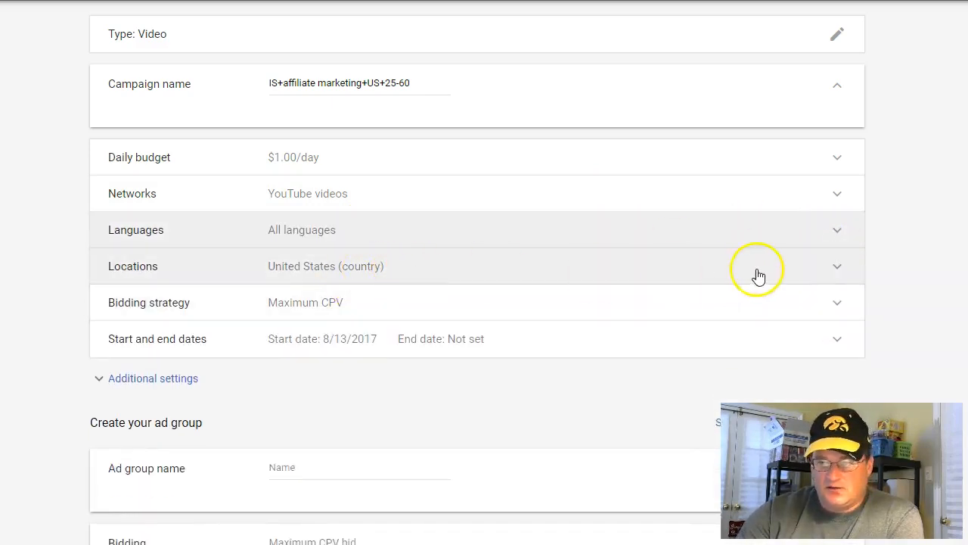
# Switch the campaign's location targeting to custom locations and add the country United States as a target
pyautogui.click(838, 269)
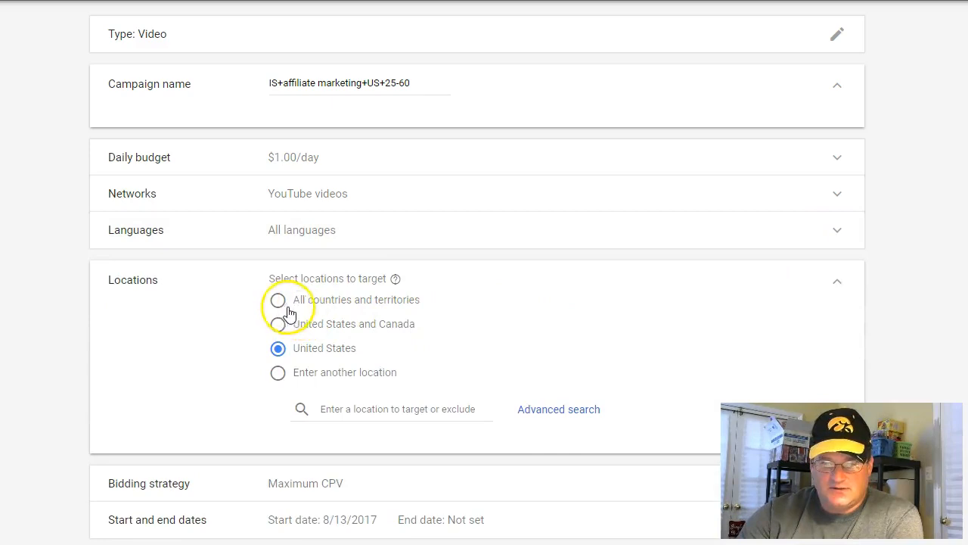
pyautogui.click(278, 326)
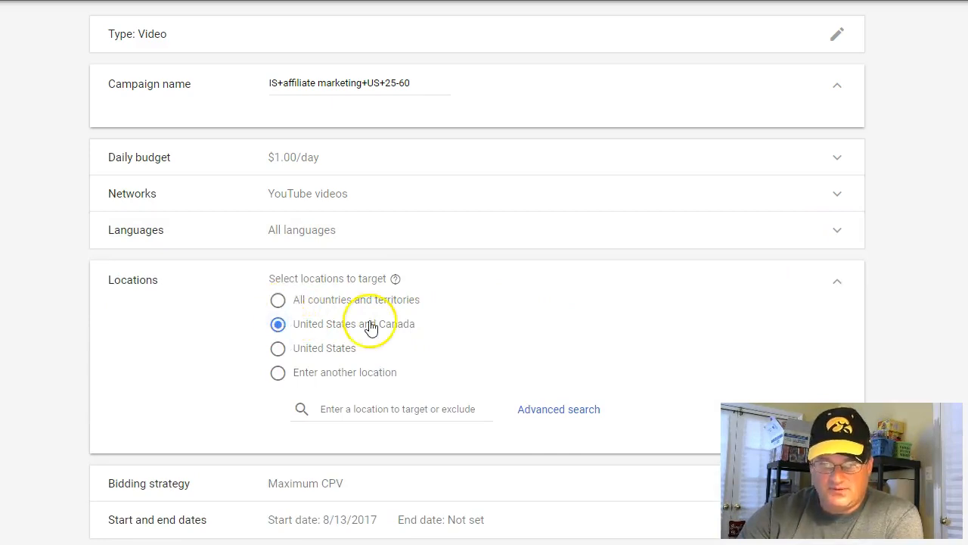
pyautogui.click(416, 408)
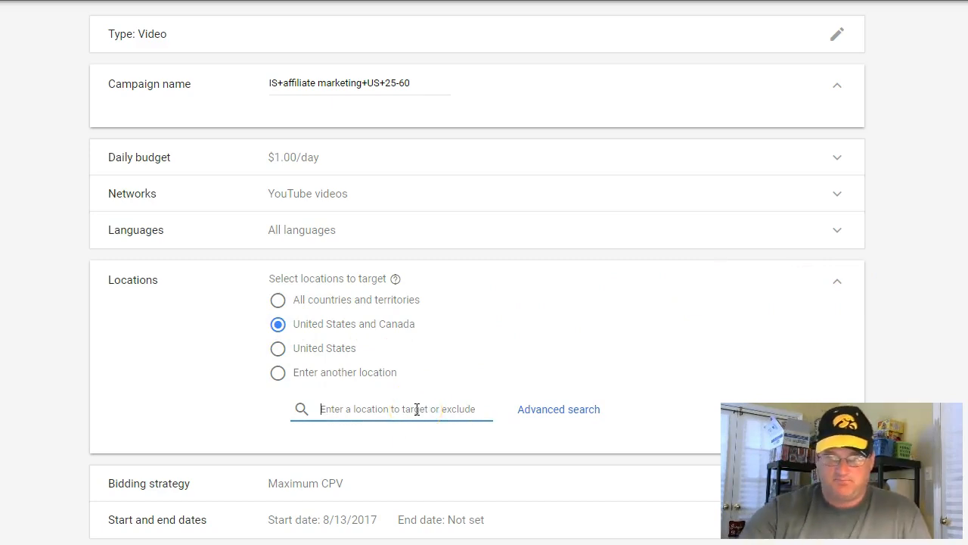
pyautogui.click(279, 374)
pyautogui.click(345, 409)
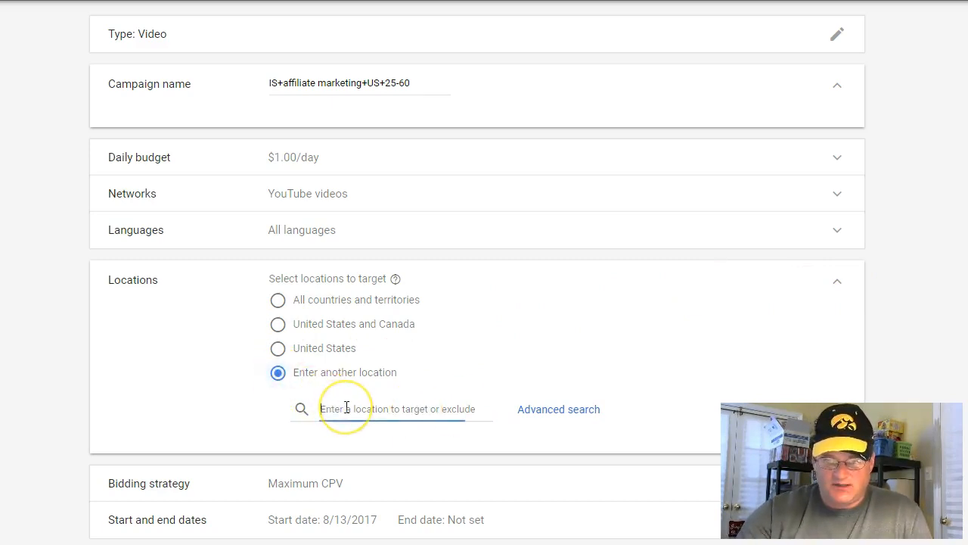
pyautogui.write('unite')
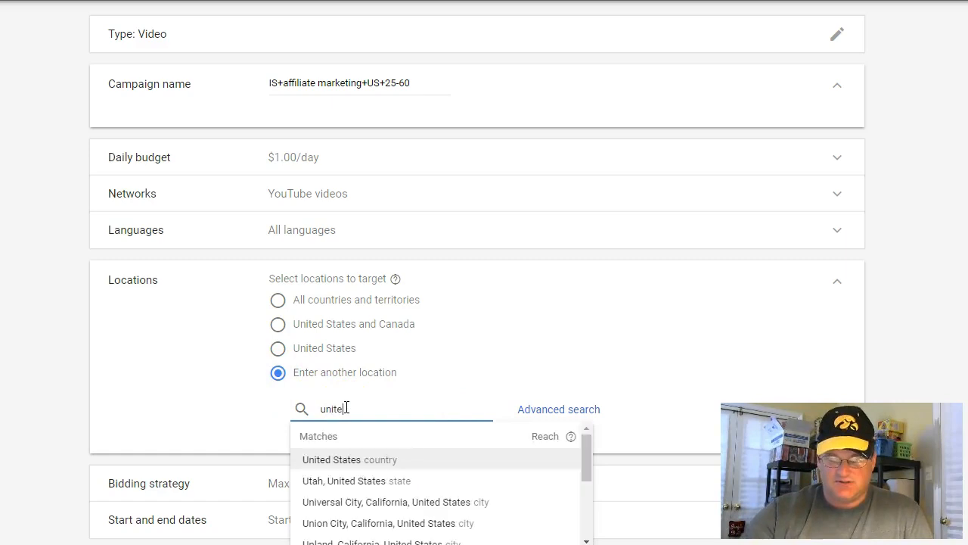
pyautogui.click(323, 161)
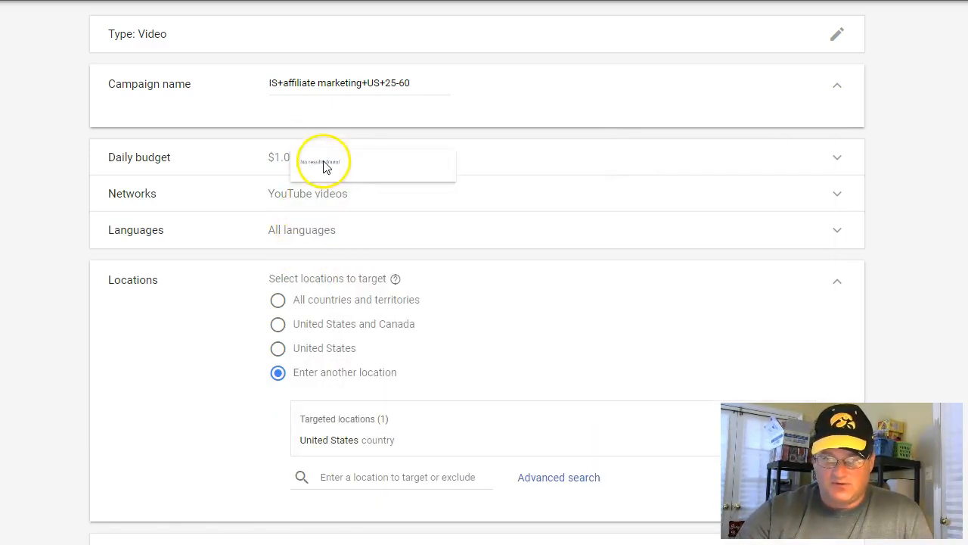
# Add the countries United Kingdom and Canada to the targeted locations and collapse the locations section
pyautogui.click(356, 478)
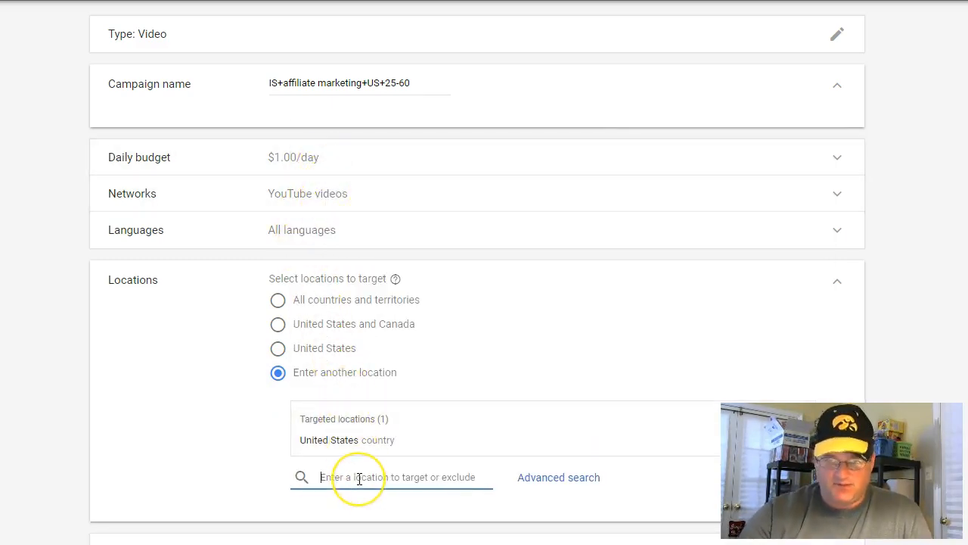
pyautogui.write('unite')
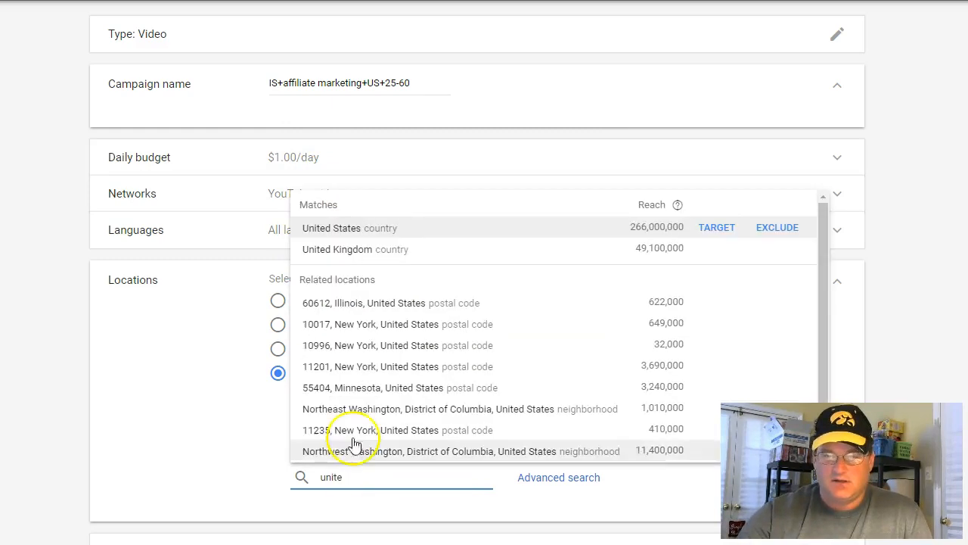
pyautogui.click(321, 256)
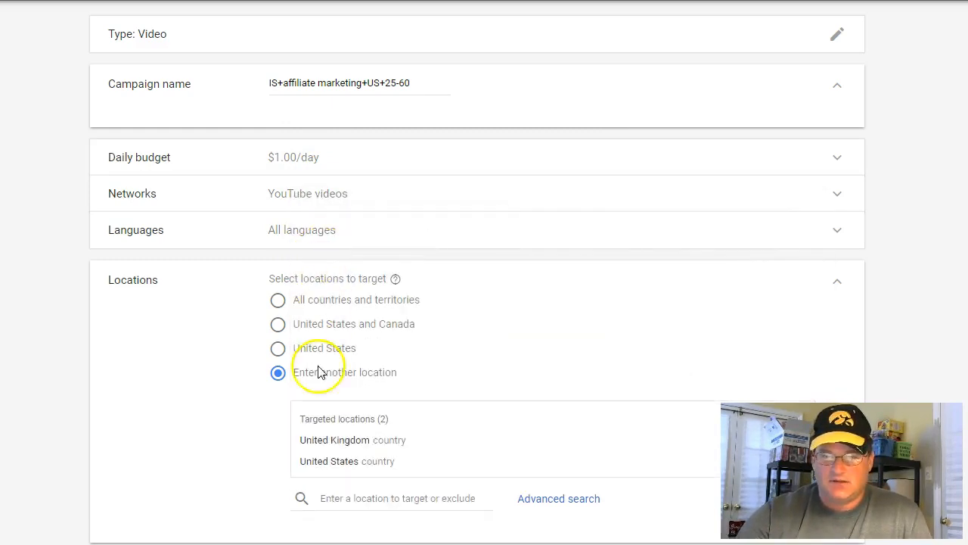
pyautogui.click(347, 500)
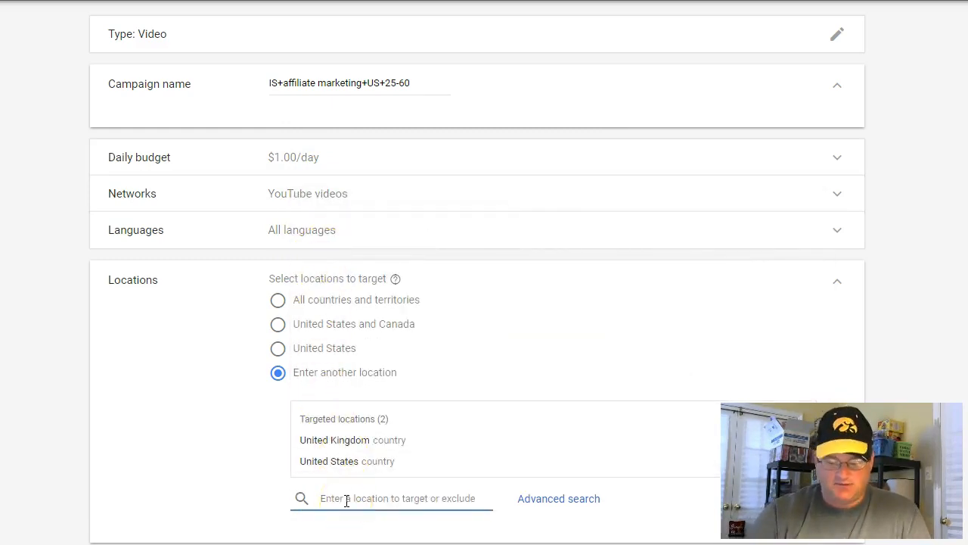
pyautogui.write('canad')
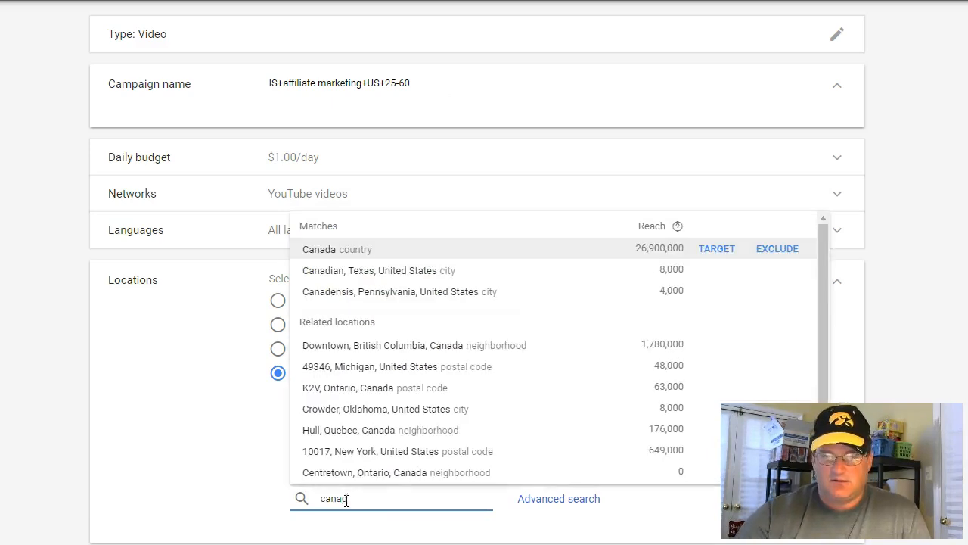
pyautogui.click(311, 259)
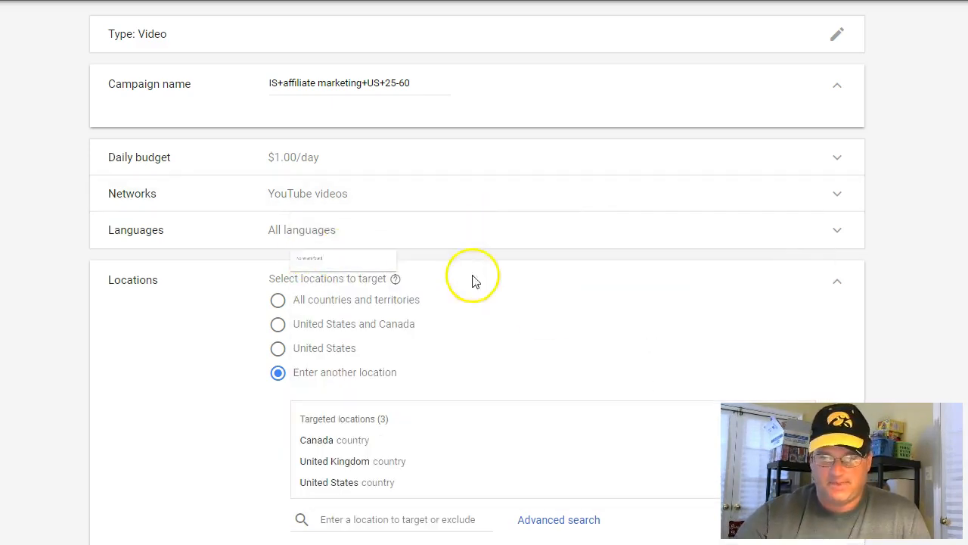
pyautogui.click(837, 288)
pyautogui.scroll(-2, 687, 240)
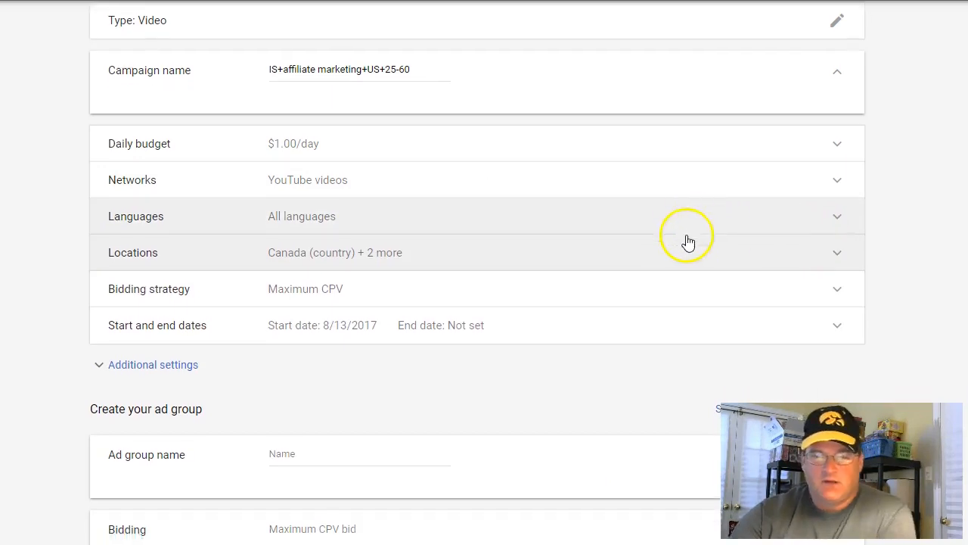
pyautogui.scroll(-1, 428, 189)
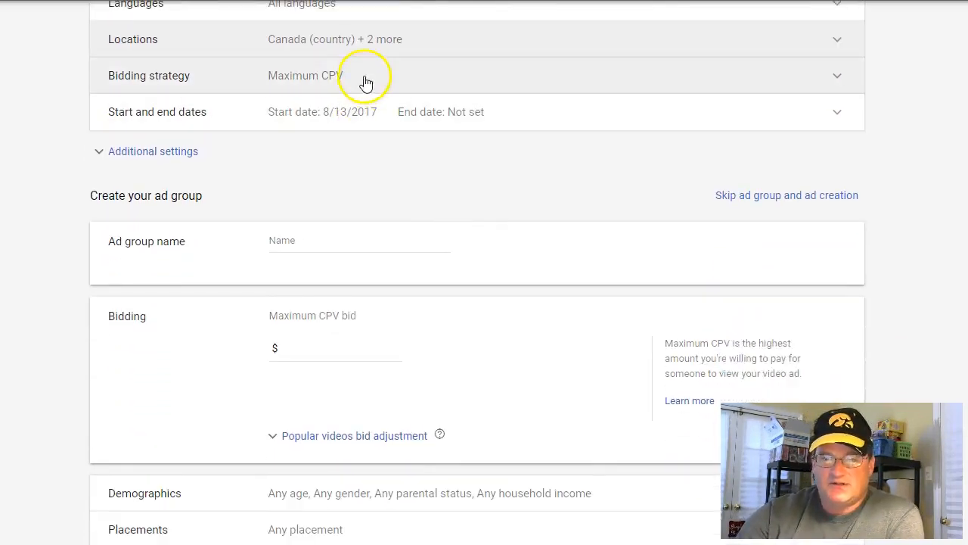
# Try the Maximum CPM bidding strategy, set it back to Maximum CPV and collapse the bidding strategy section
pyautogui.click(363, 79)
pyautogui.click(336, 112)
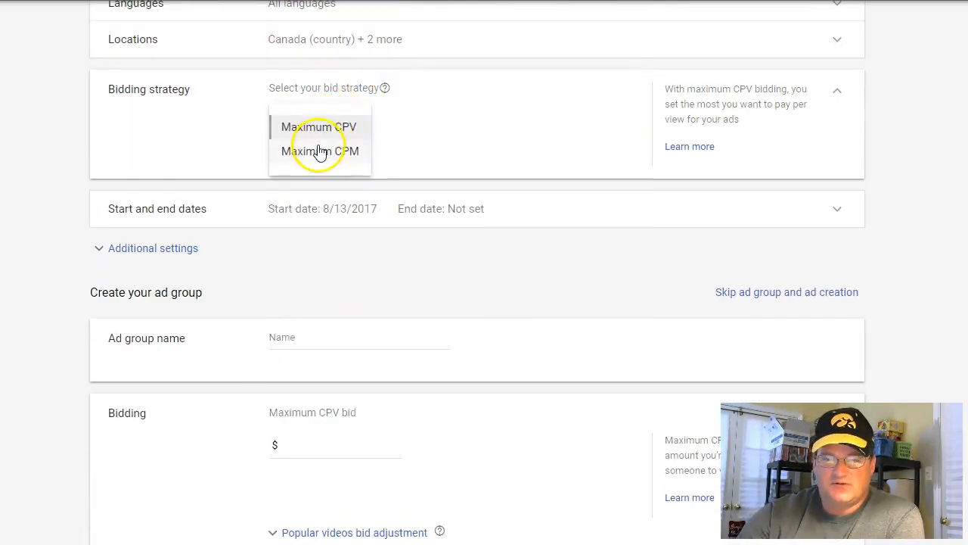
pyautogui.click(356, 155)
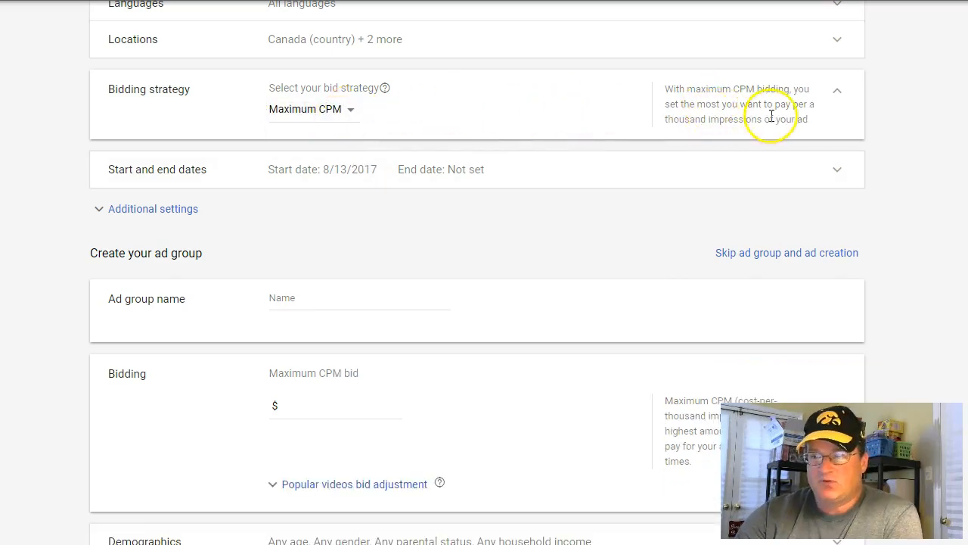
pyautogui.click(335, 114)
pyautogui.click(333, 129)
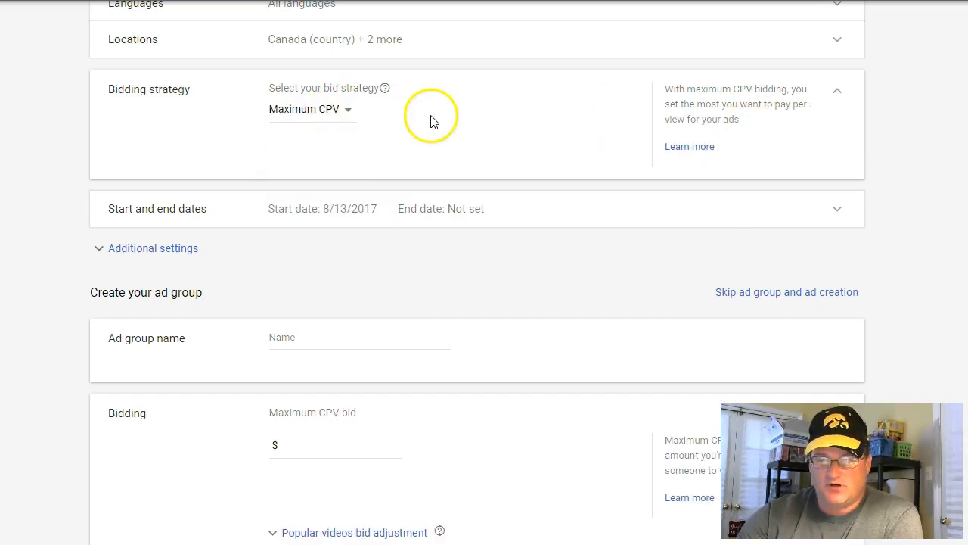
pyautogui.click(837, 97)
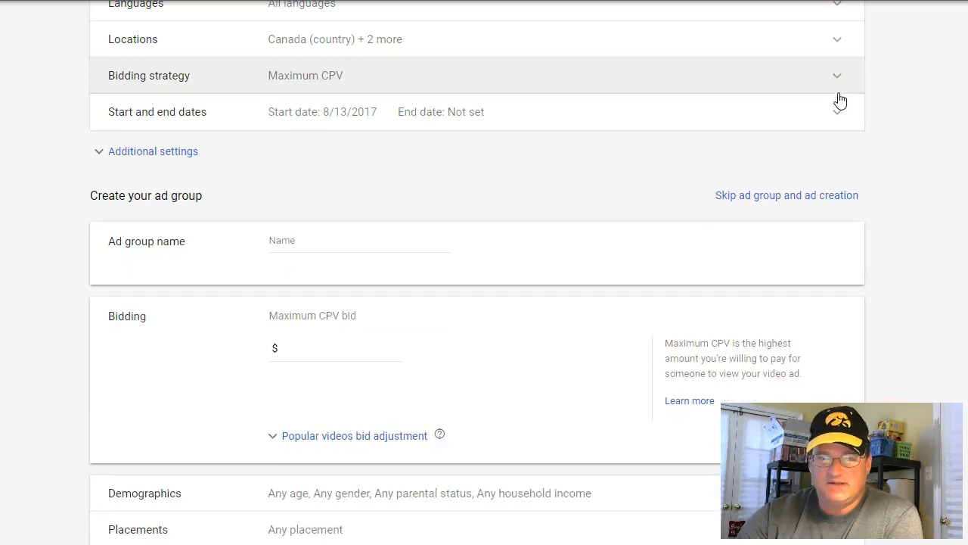
# Set the campaign's end date to Aug 20, 2017 and collapse the start and end dates section
pyautogui.click(347, 120)
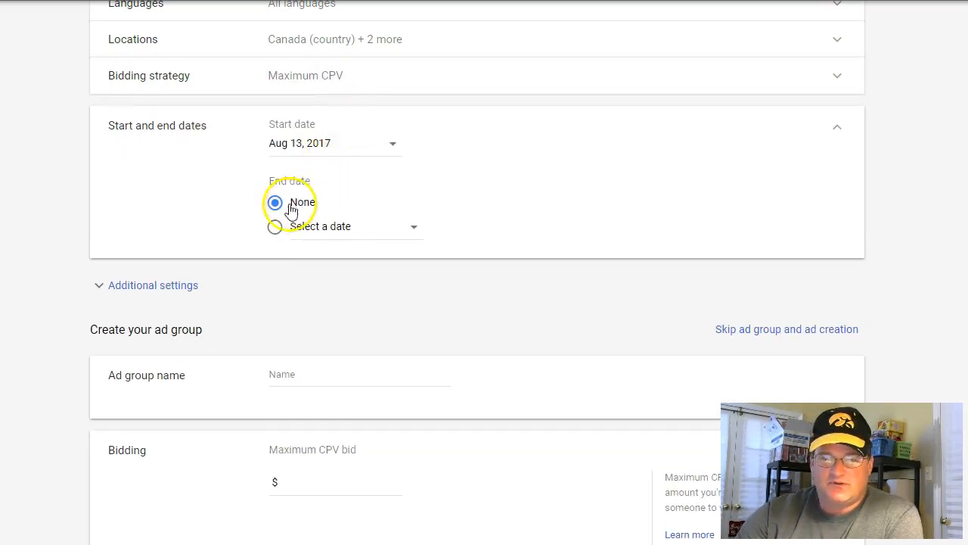
pyautogui.click(275, 229)
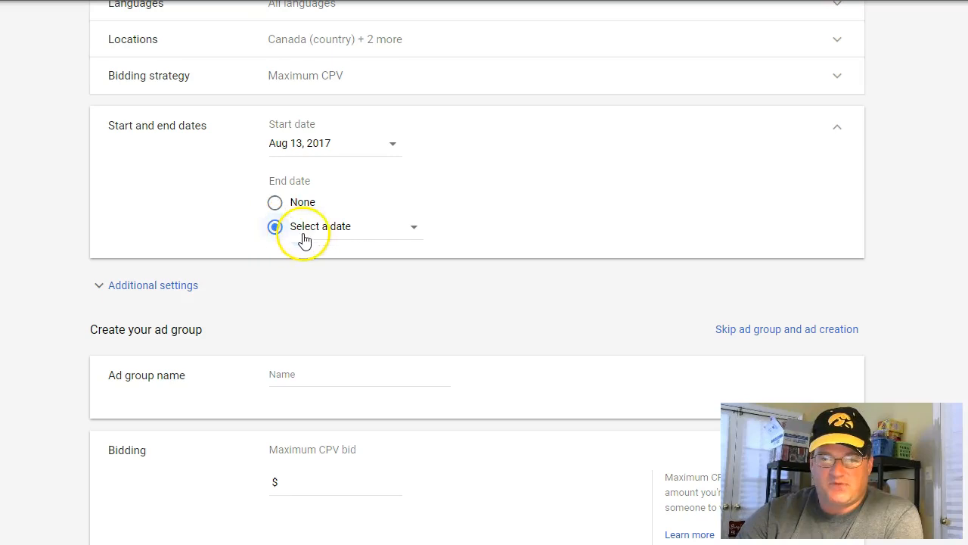
pyautogui.click(384, 238)
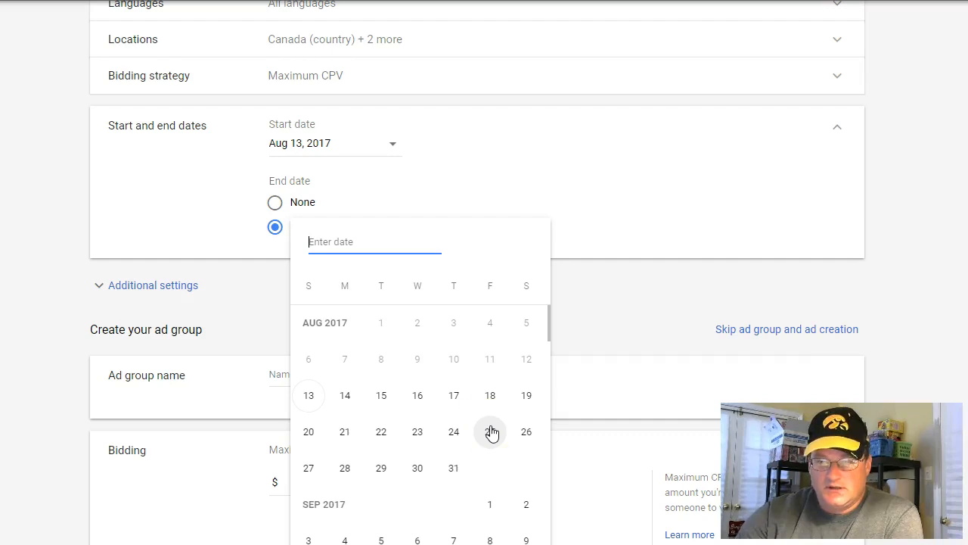
pyautogui.click(308, 431)
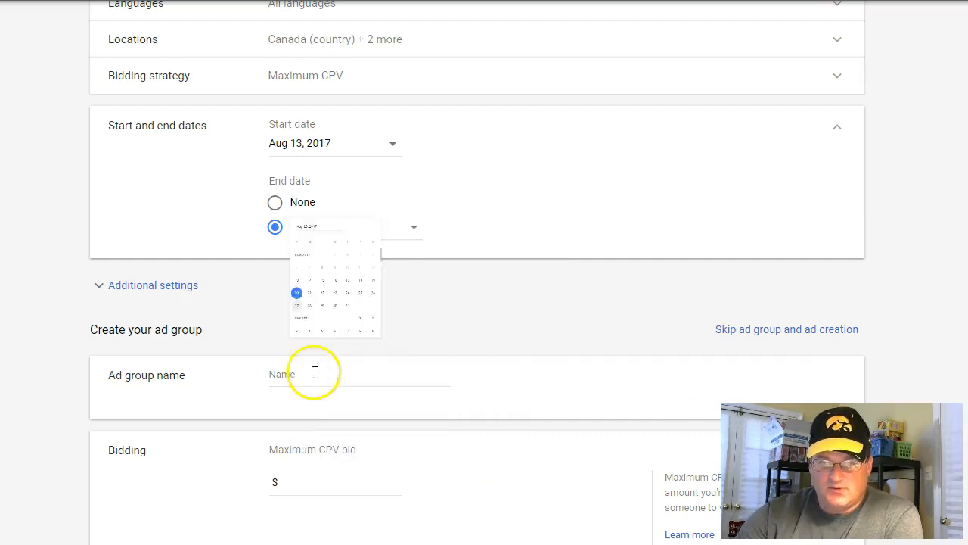
pyautogui.click(840, 130)
# Expand the additional campaign settings and name the ad group "Adreel ad 1"
pyautogui.scroll(-1, 386, 164)
pyautogui.scroll(-1, 378, 155)
pyautogui.scroll(1, 348, 141)
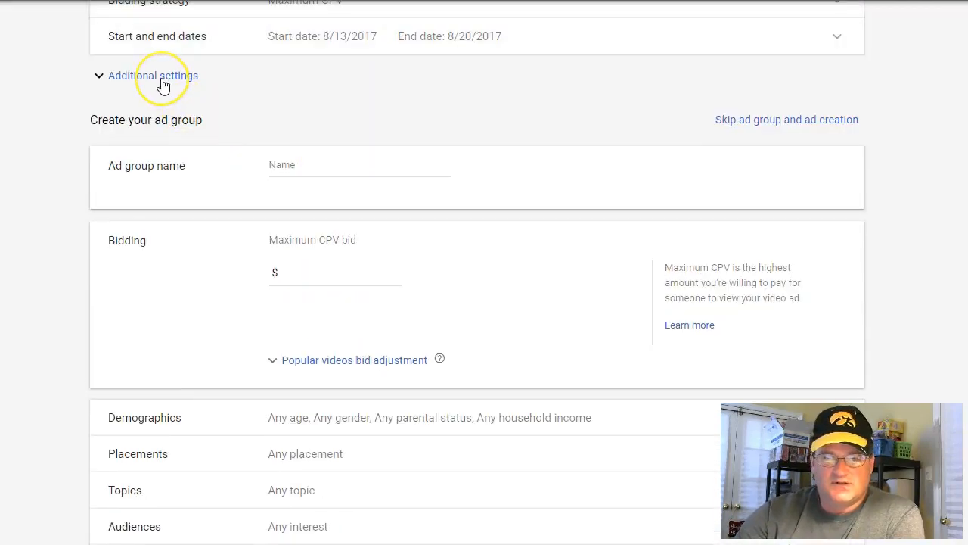
pyautogui.click(162, 82)
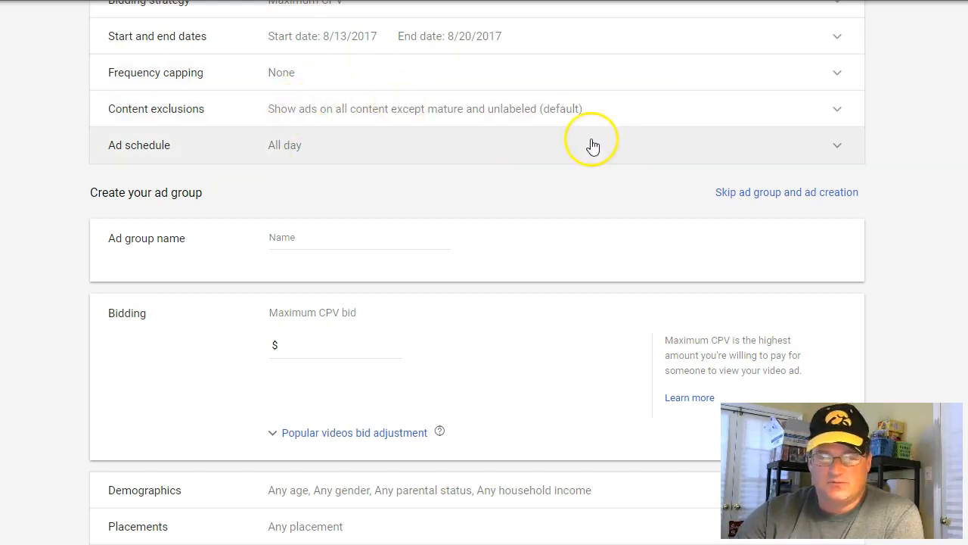
pyautogui.scroll(-2, 593, 145)
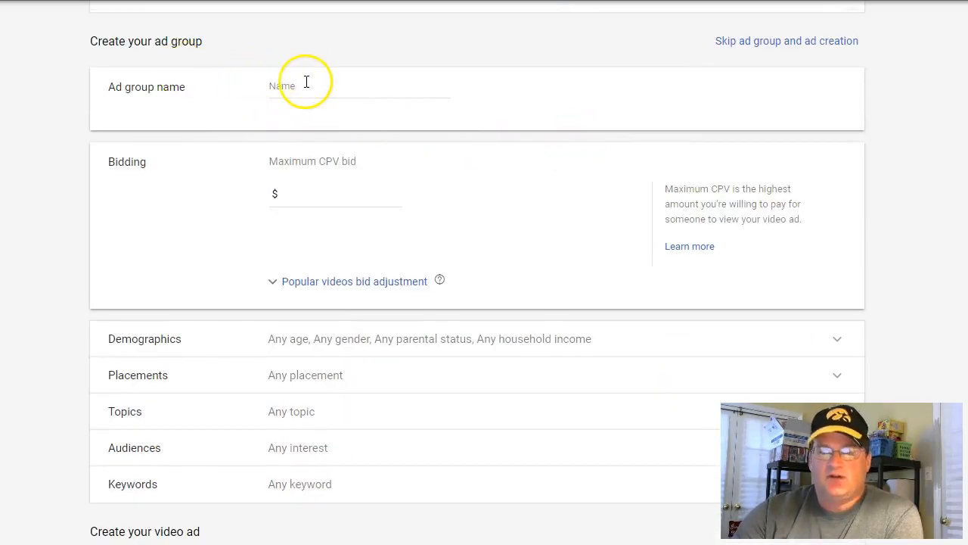
pyautogui.scroll(4, 325, 113)
pyautogui.scroll(-4, 324, 121)
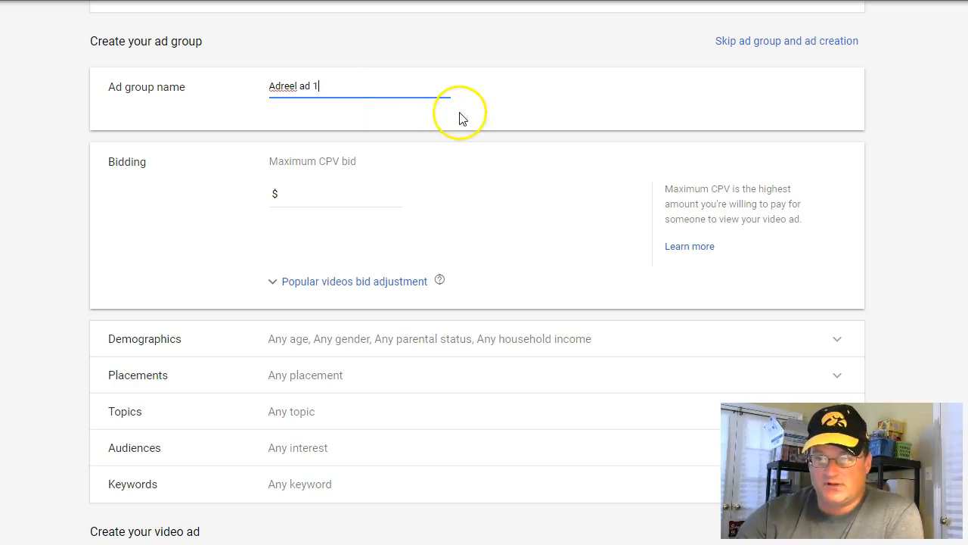
# Set the ad group's maximum CPV bid to $0.20
pyautogui.scroll(-2, 454, 127)
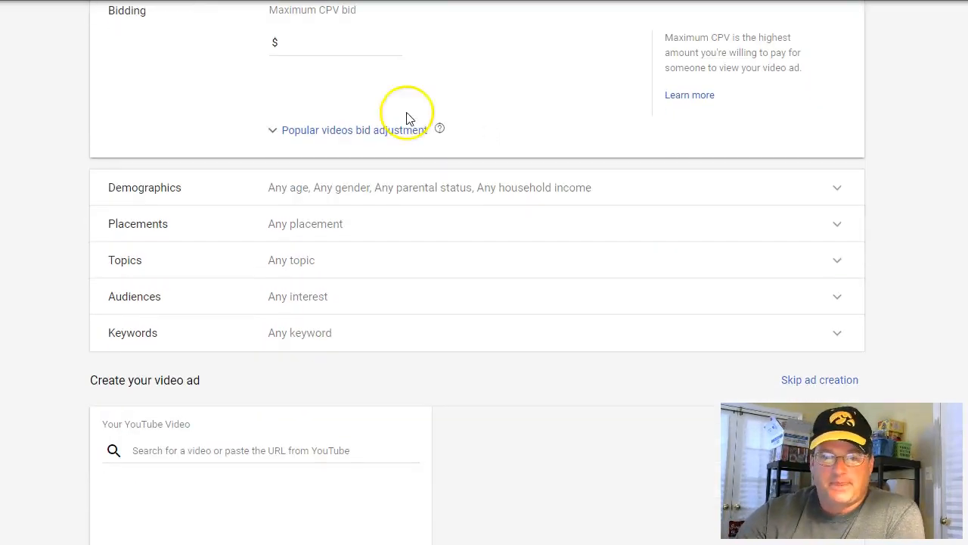
pyautogui.scroll(1, 333, 114)
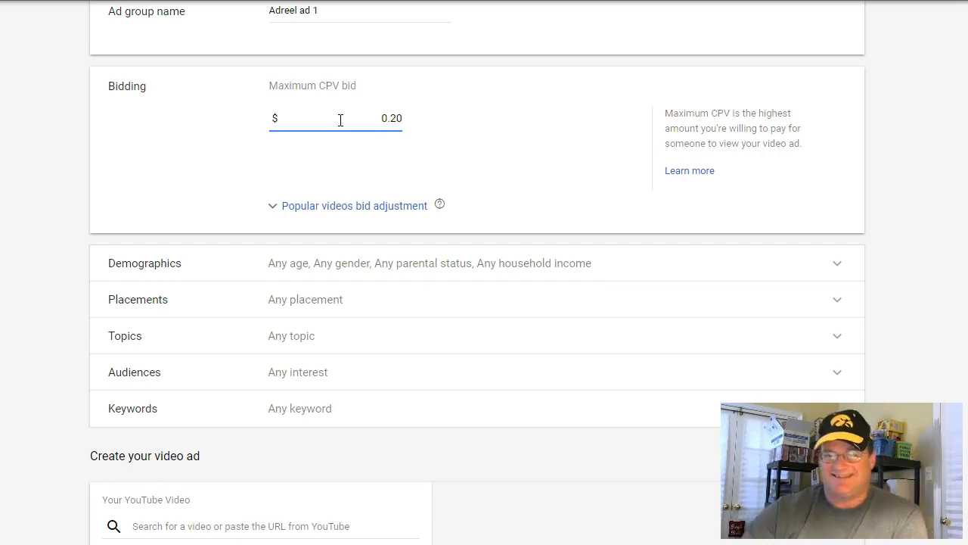
pyautogui.click(447, 142)
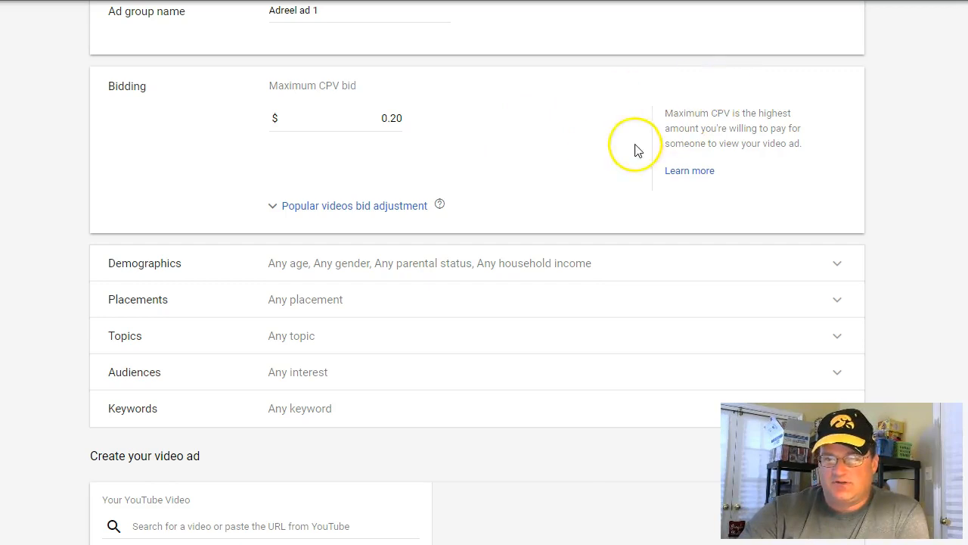
# Exclude the age groups 18 - 24 and 65+ from the ad group's demographic targeting and collapse the section
pyautogui.scroll(-1, 588, 155)
pyautogui.scroll(-1, 543, 212)
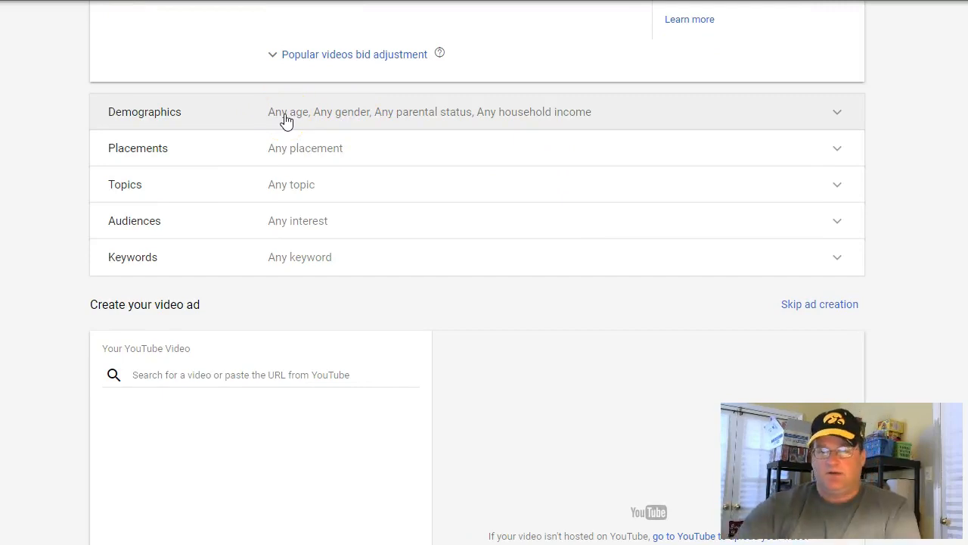
pyautogui.click(285, 119)
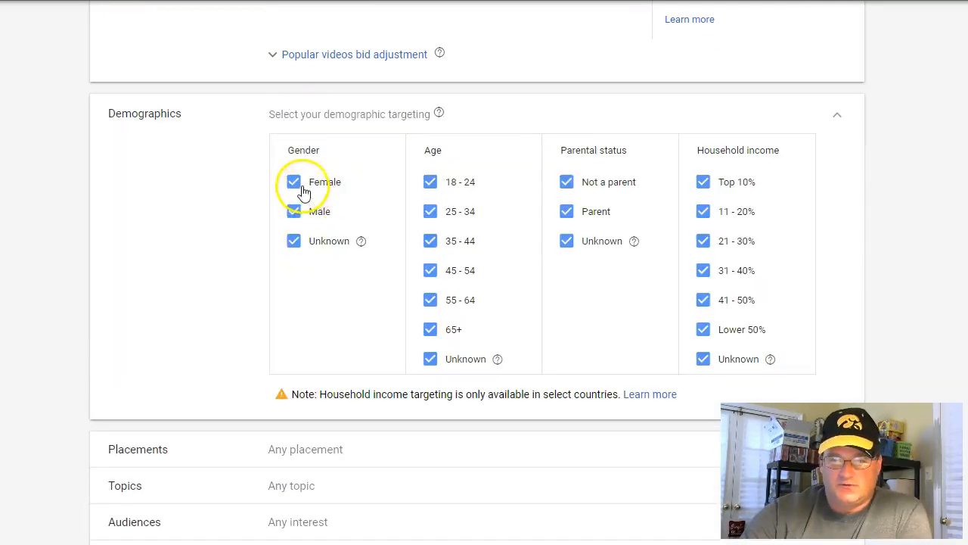
pyautogui.click(429, 182)
pyautogui.click(432, 330)
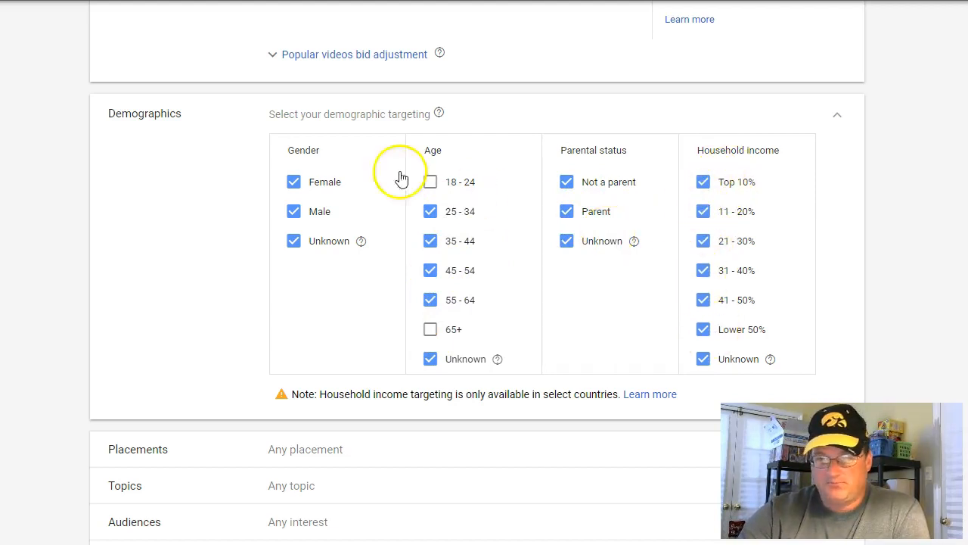
pyautogui.click(839, 114)
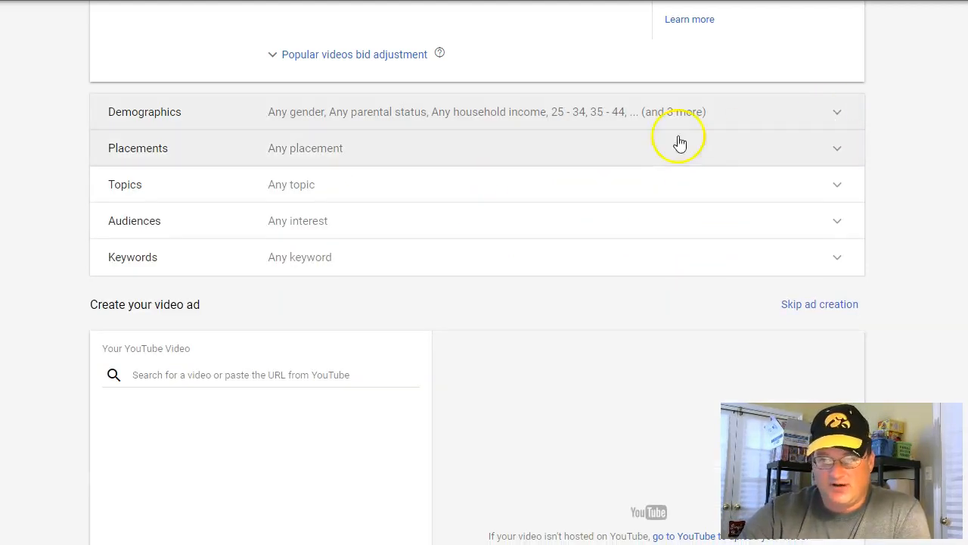
# Open multiple placement entry for the ad group and select the full list of YouTube video URLs for the keyword in Notepad
pyautogui.click(362, 151)
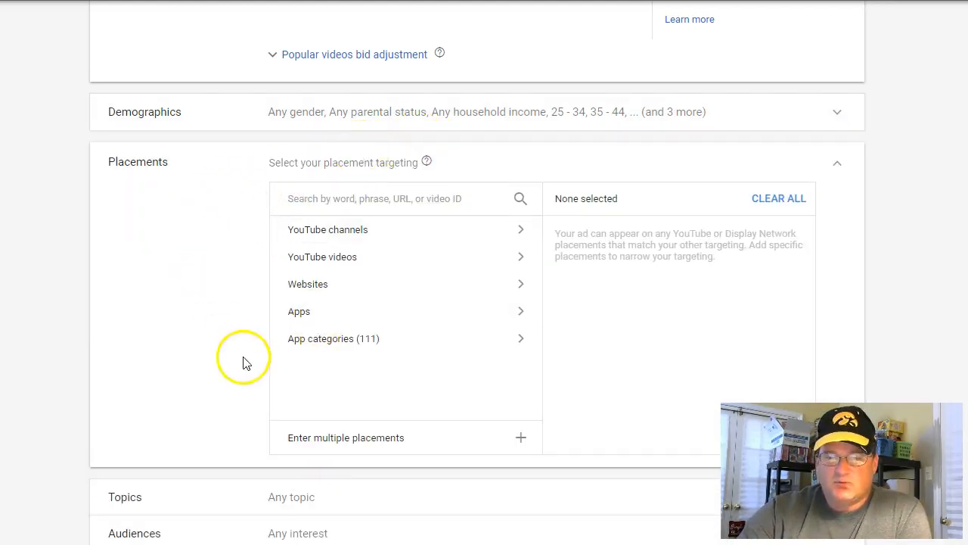
pyautogui.click(316, 439)
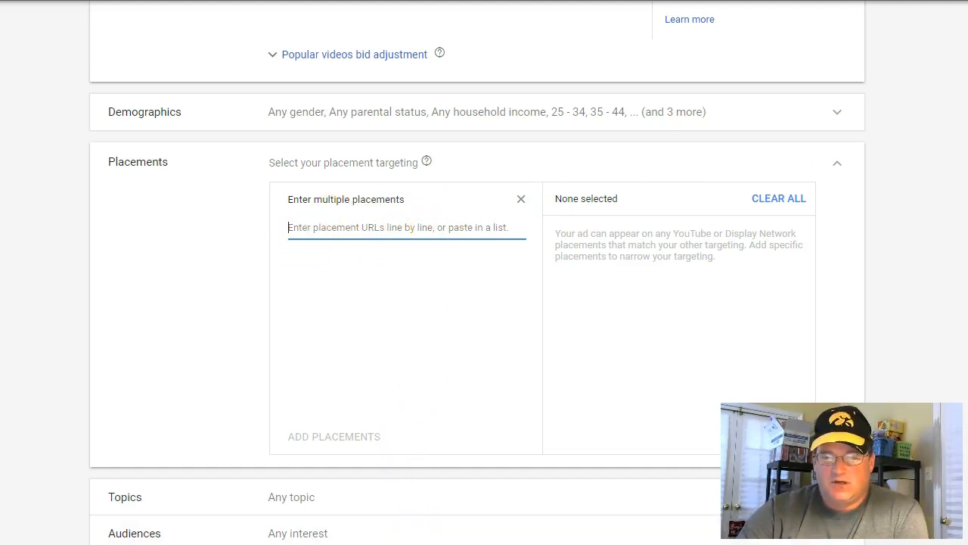
pyautogui.hotkey('alt', 'Tab')
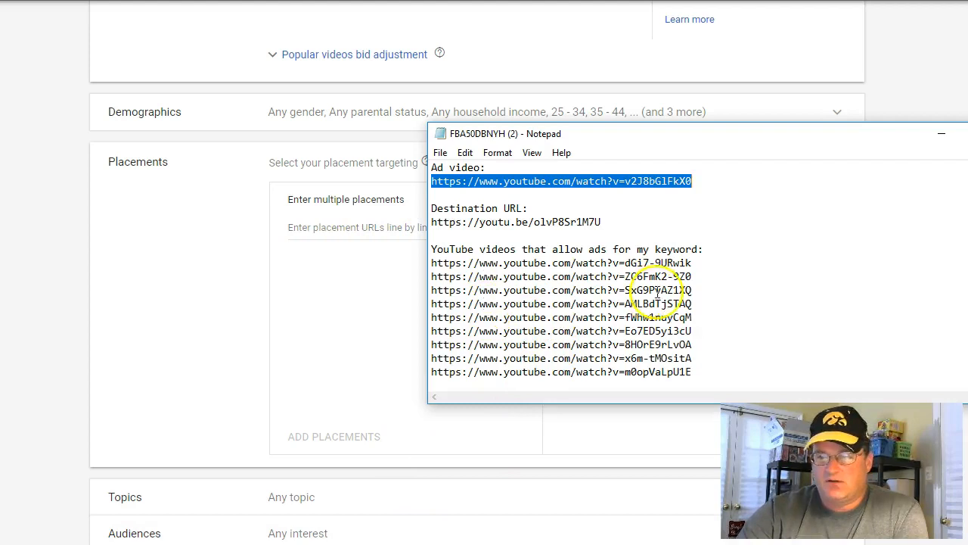
pyautogui.scroll(-2, 655, 298)
pyautogui.scroll(1, 655, 298)
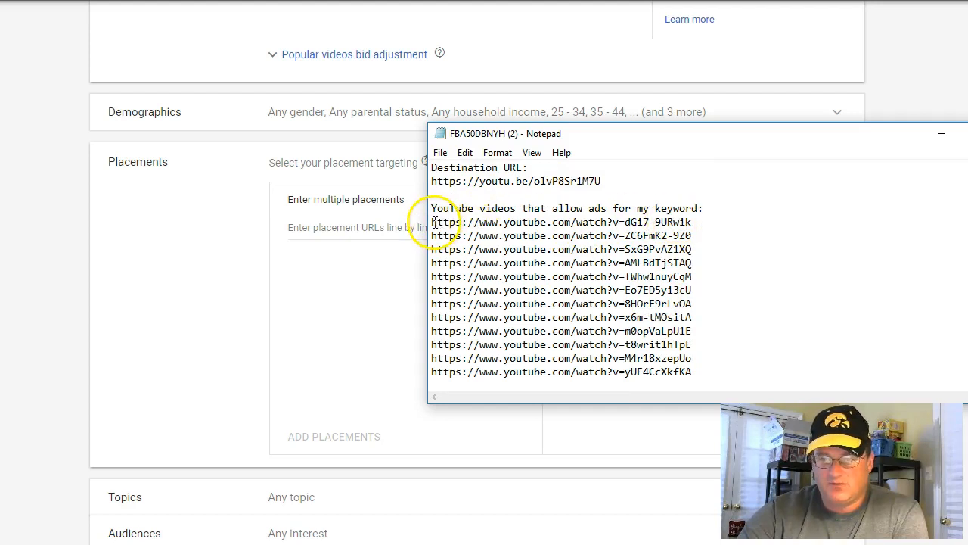
pyautogui.moveTo(432, 222); pyautogui.dragTo(659, 471)
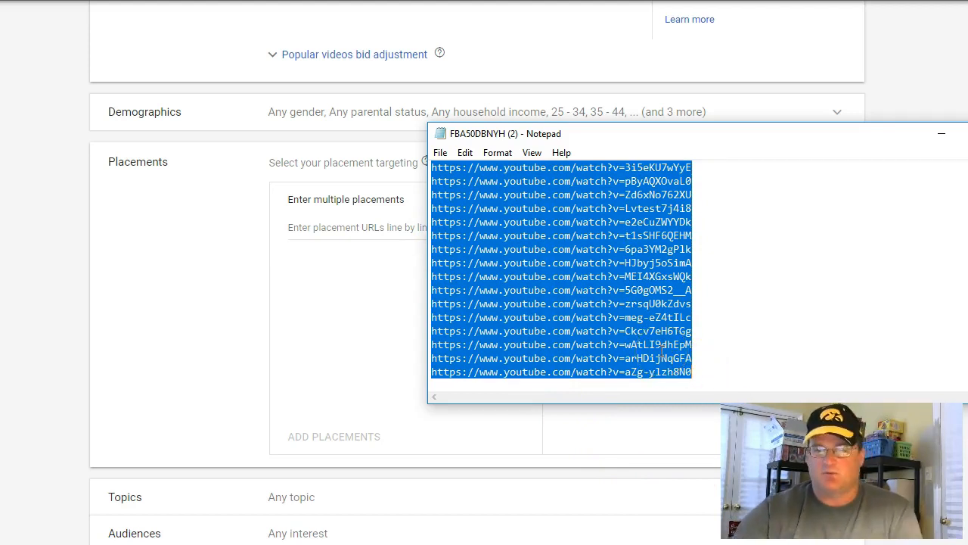
# Paste the list of YouTube video URLs into the multiple placements entry and add them all as placements
pyautogui.click(338, 227)
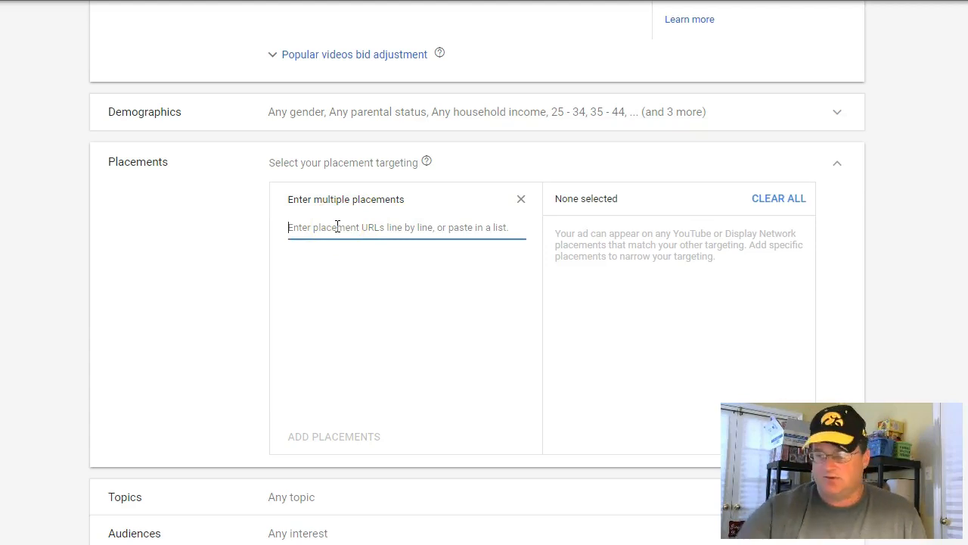
pyautogui.rightClick(337, 227)
pyautogui.click(368, 313)
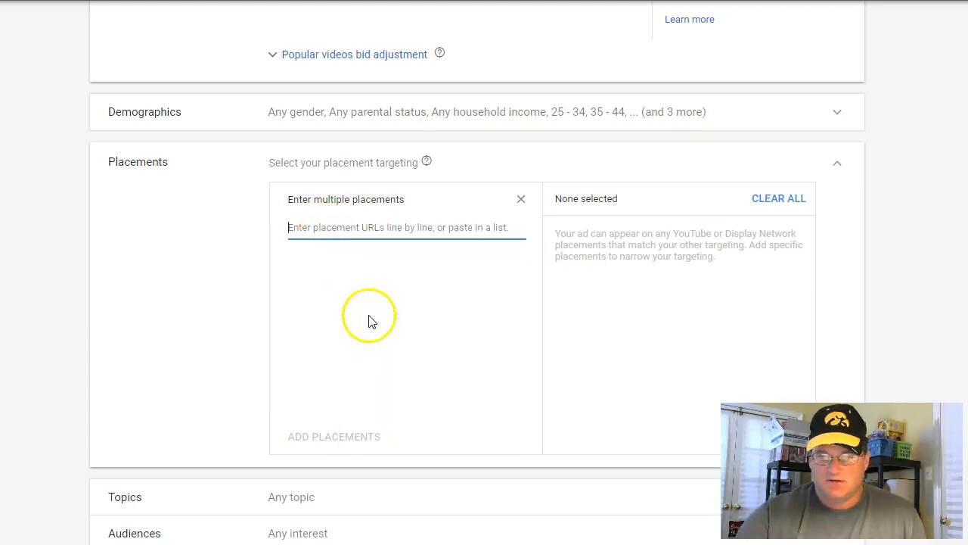
pyautogui.scroll(-2, 401, 302)
pyautogui.scroll(5, 390, 295)
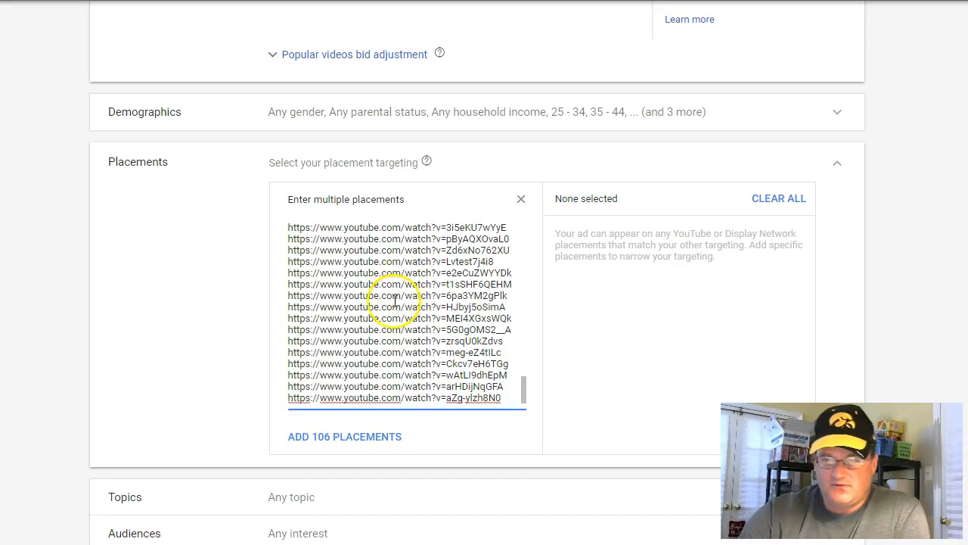
pyautogui.scroll(10, 394, 301)
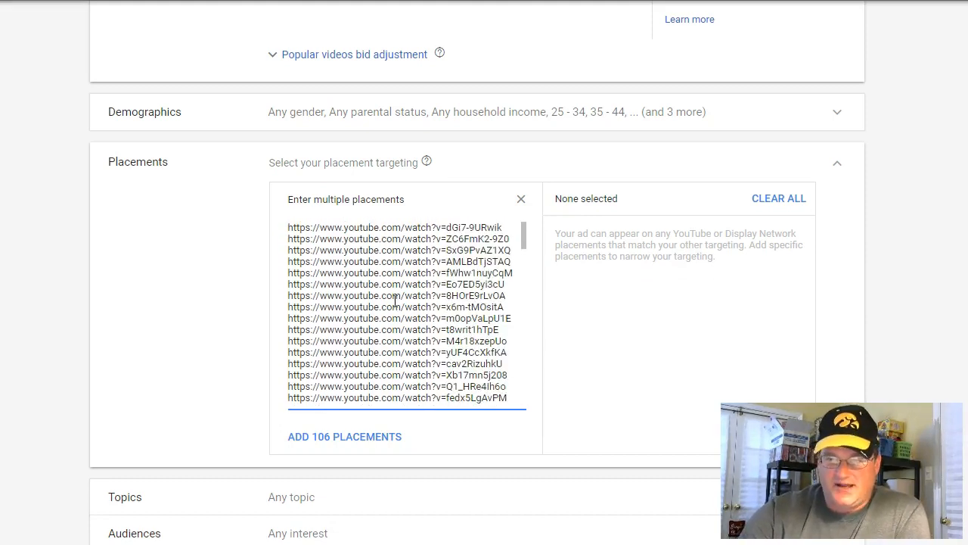
pyautogui.scroll(-2, 182, 318)
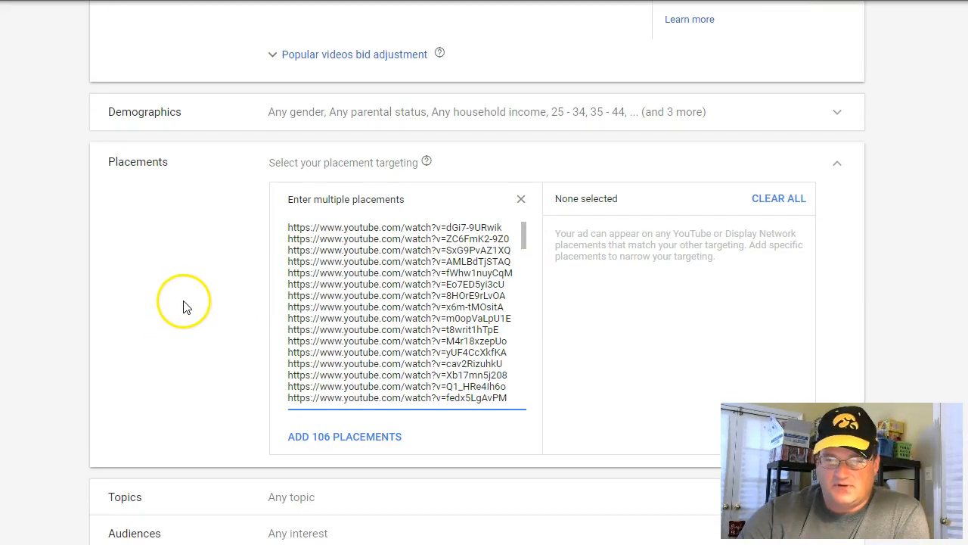
pyautogui.click(358, 442)
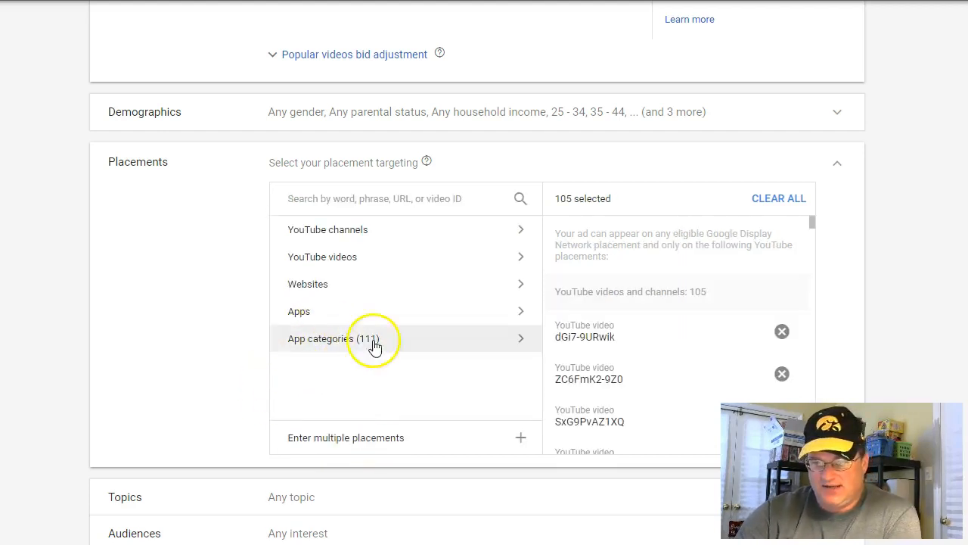
# Review the added YouTube video placements and the topics, audiences and keywords settings of the ad group
pyautogui.scroll(-2, 664, 305)
pyautogui.scroll(-4, 663, 304)
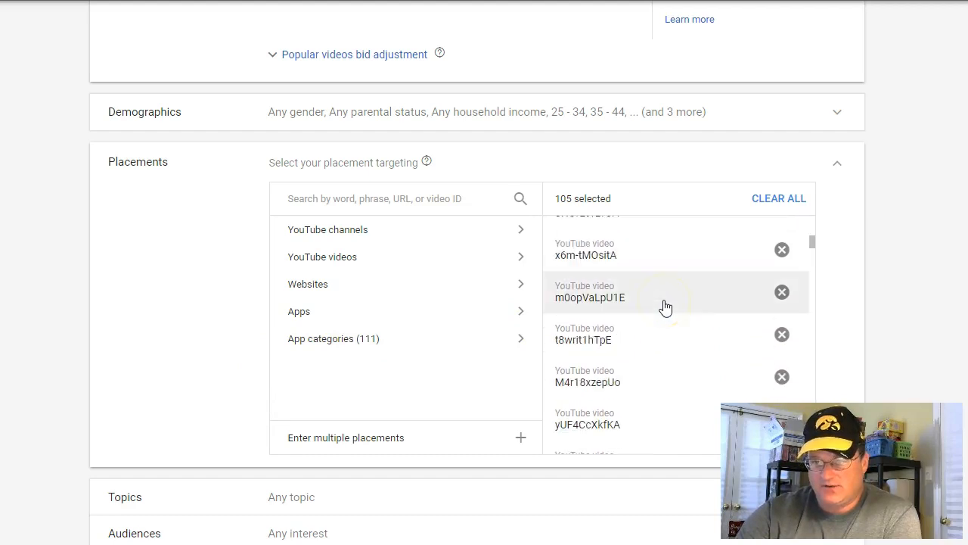
pyautogui.scroll(-6, 663, 306)
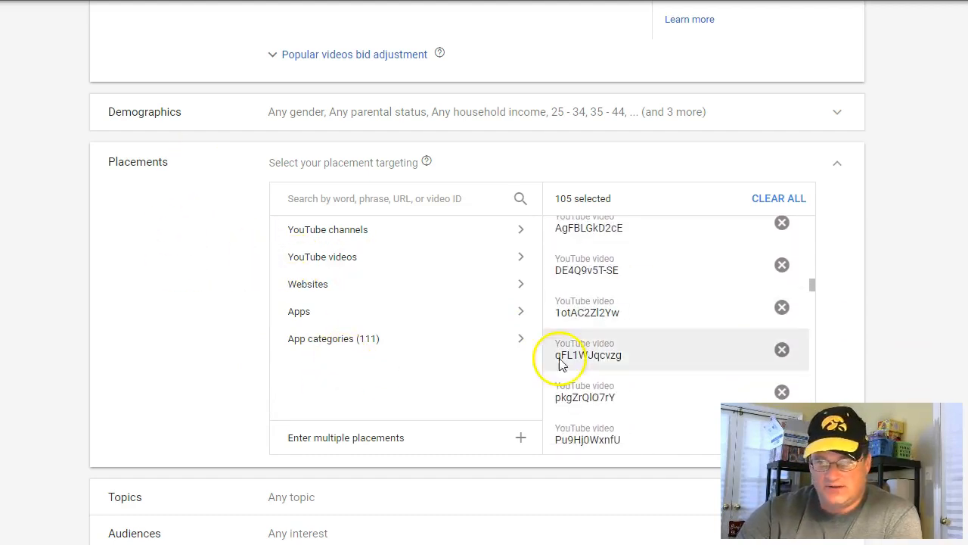
pyautogui.scroll(-3, 657, 333)
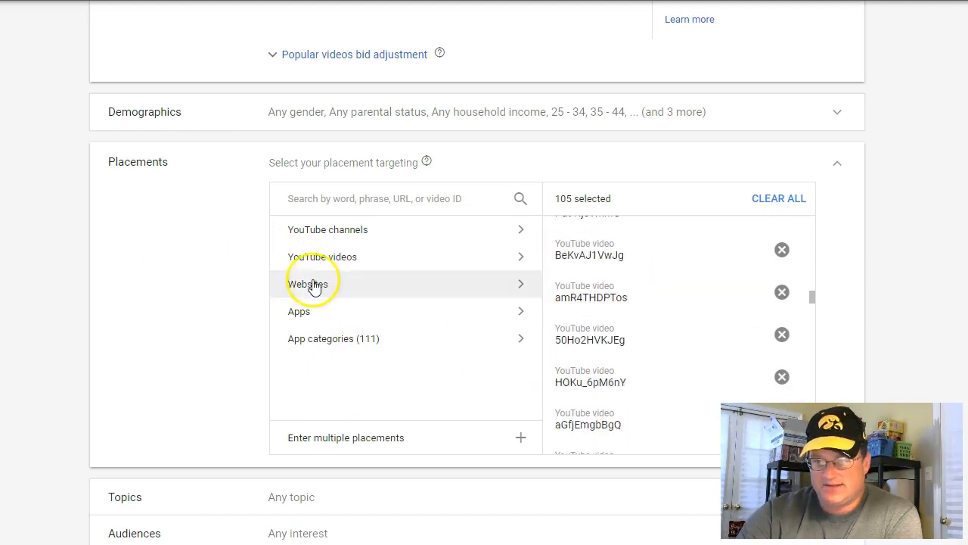
pyautogui.scroll(-1, 181, 282)
pyautogui.scroll(-3, 179, 283)
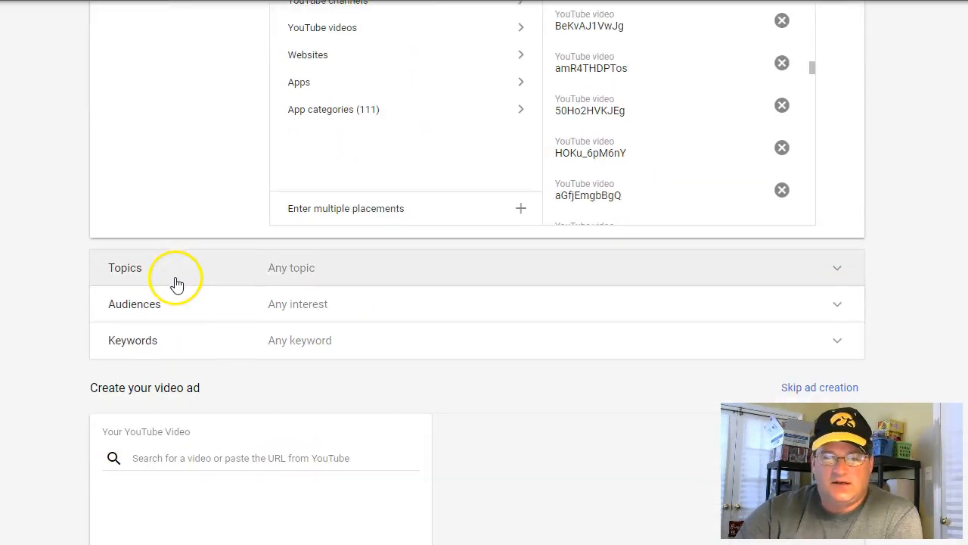
pyautogui.scroll(-1, 238, 216)
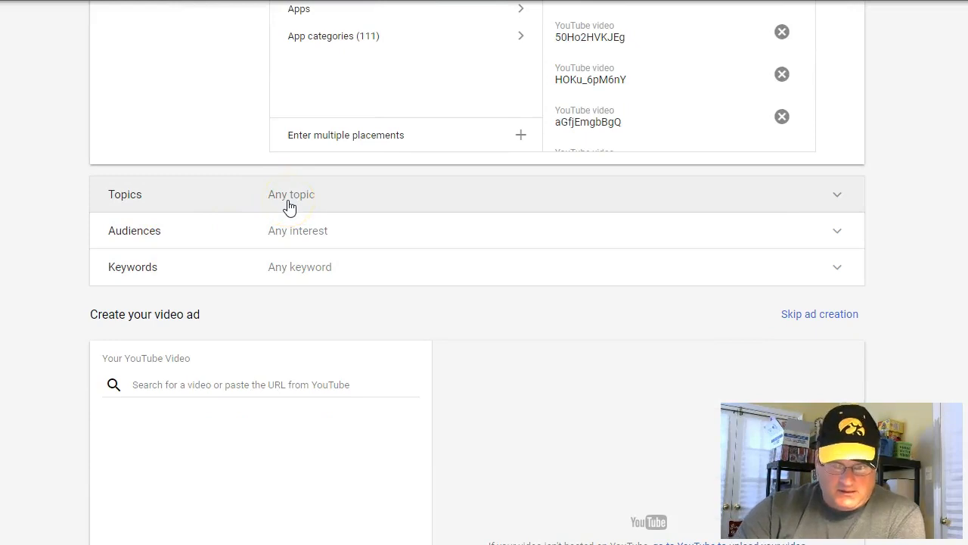
pyautogui.click(285, 230)
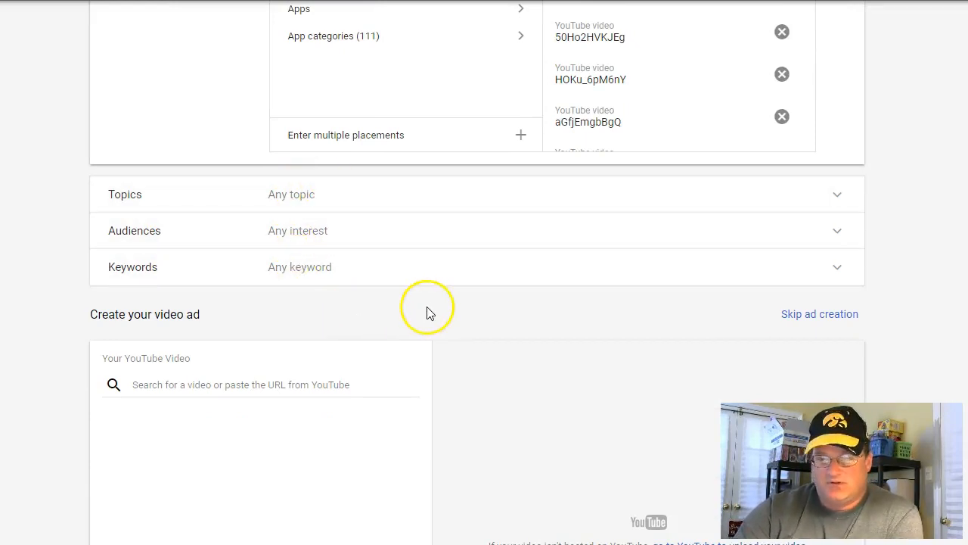
pyautogui.scroll(-2, 415, 203)
pyautogui.scroll(-2, 285, 203)
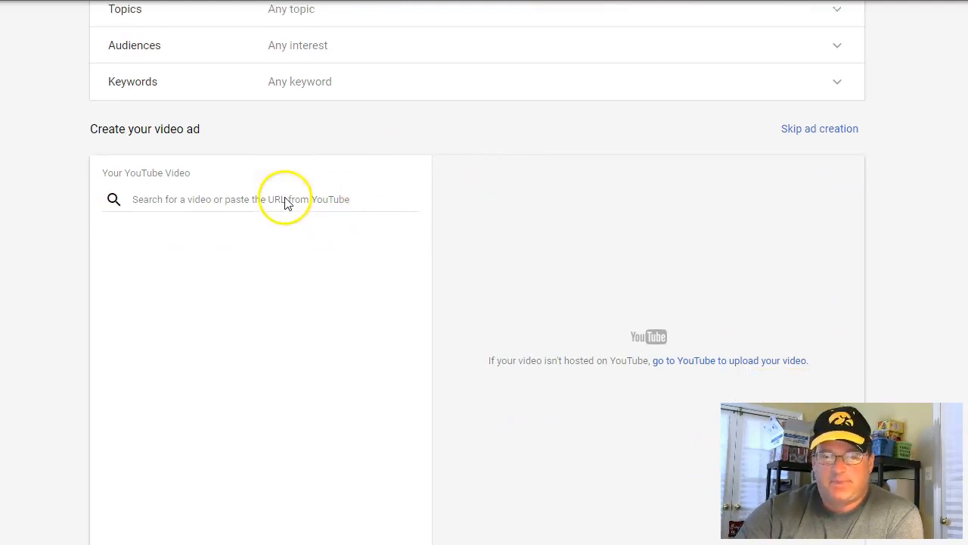
pyautogui.scroll(1, 186, 210)
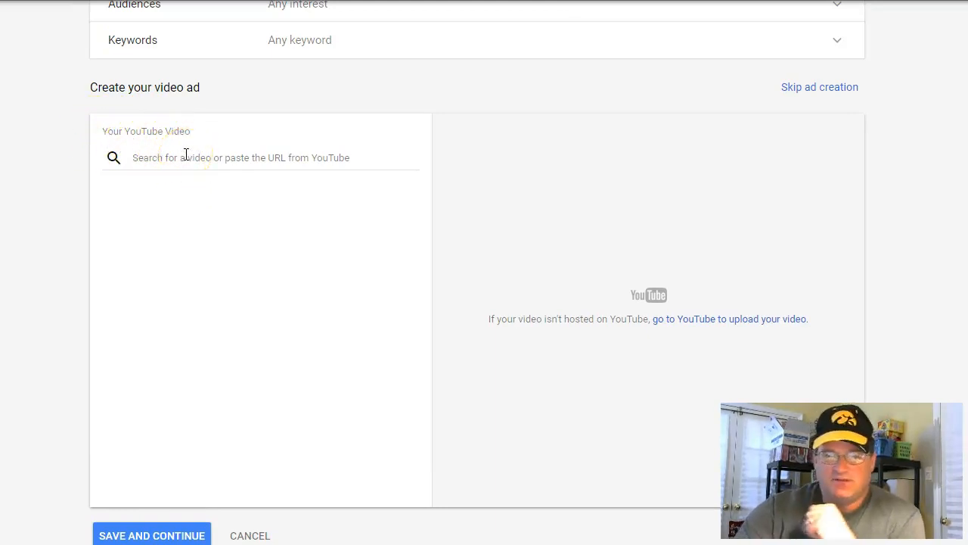
pyautogui.scroll(3, 605, 197)
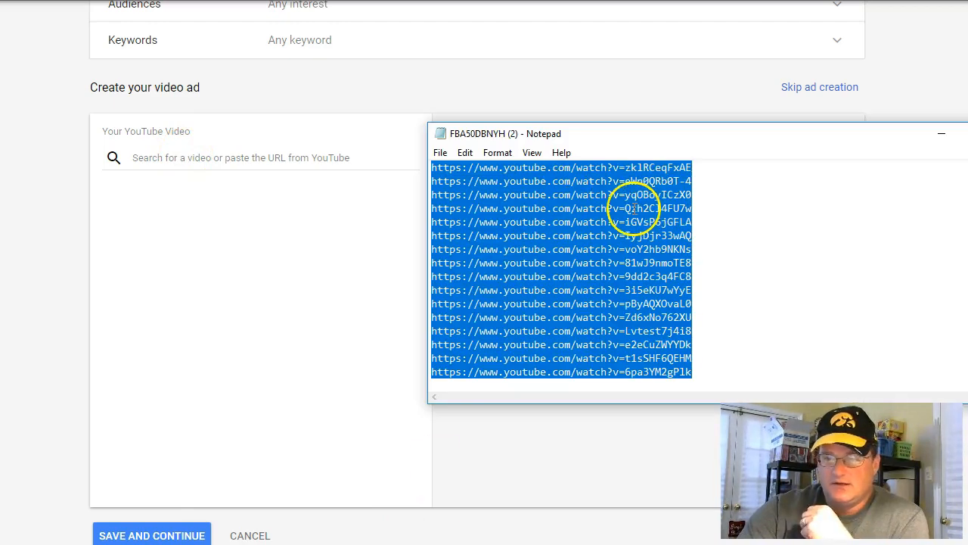
pyautogui.click(714, 230)
pyautogui.scroll(15, 714, 230)
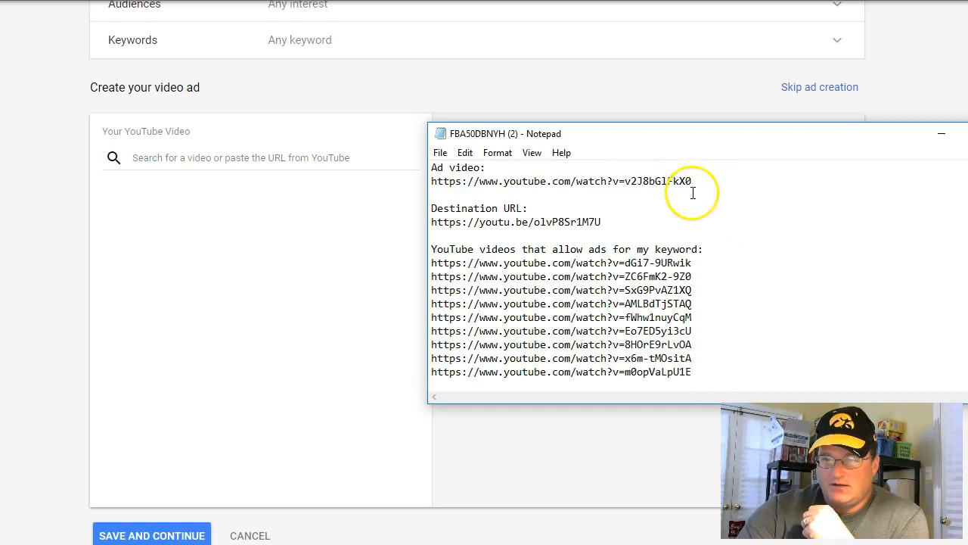
pyautogui.moveTo(690, 183); pyautogui.dragTo(435, 184)
pyautogui.hotkey('ctrl', 'c')
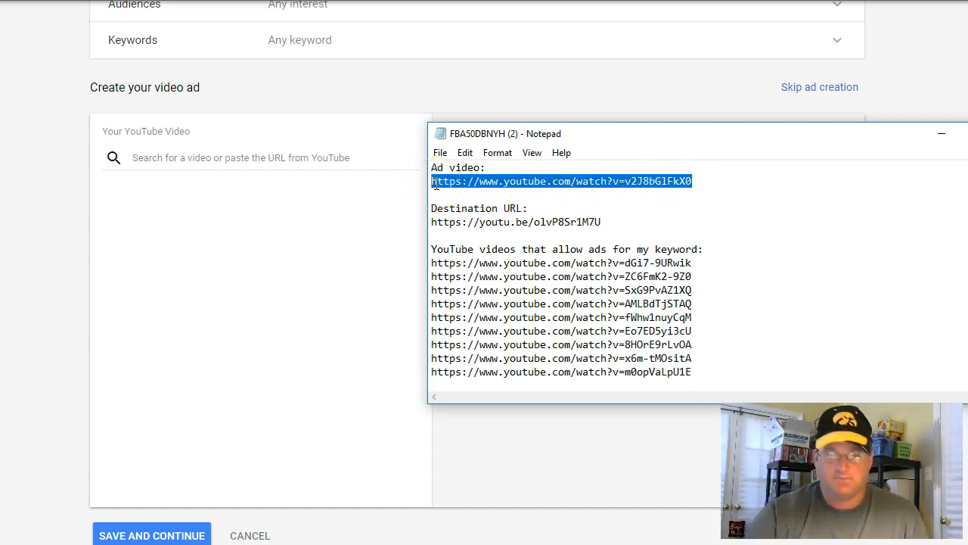
# Paste the copied URL as the ad's YouTube video and choose the In-stream ad format
pyautogui.click(291, 159)
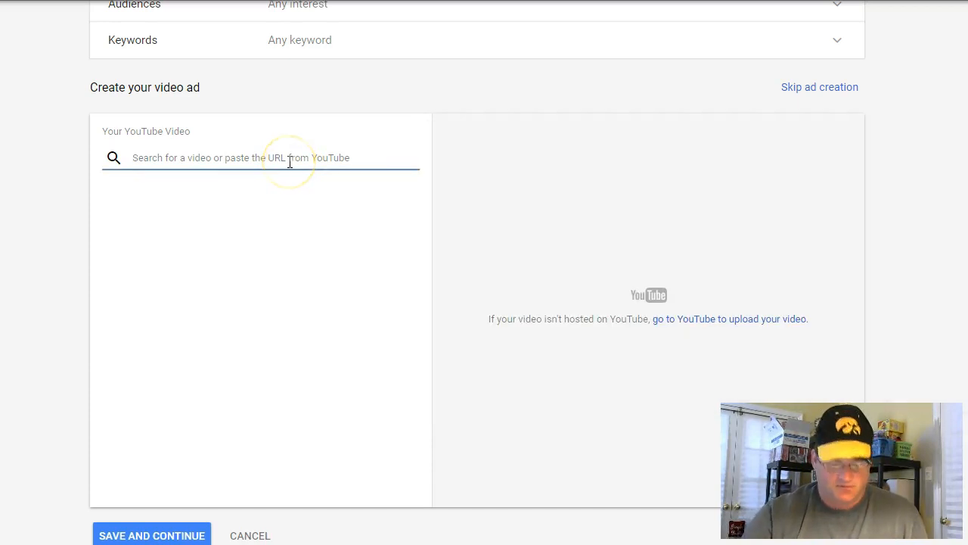
pyautogui.rightClick(290, 161)
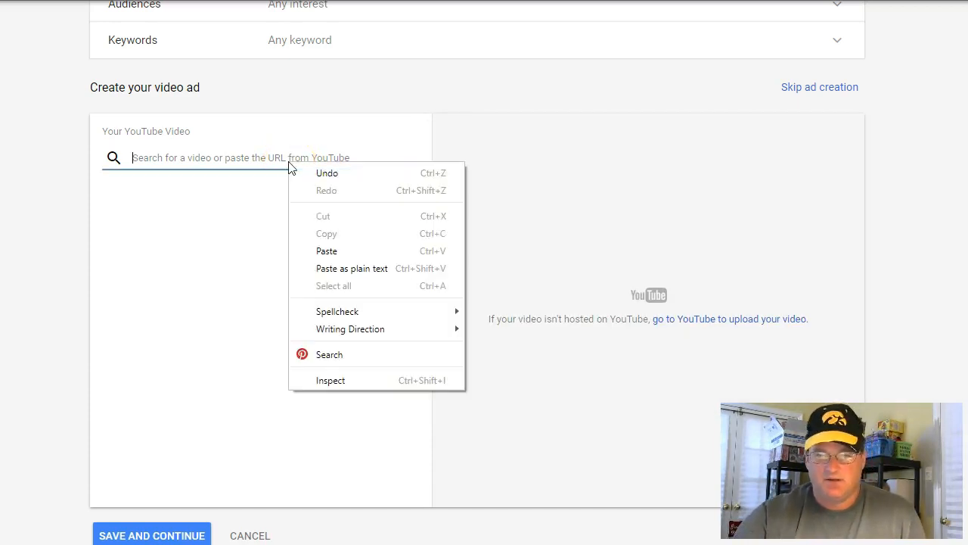
pyautogui.click(295, 251)
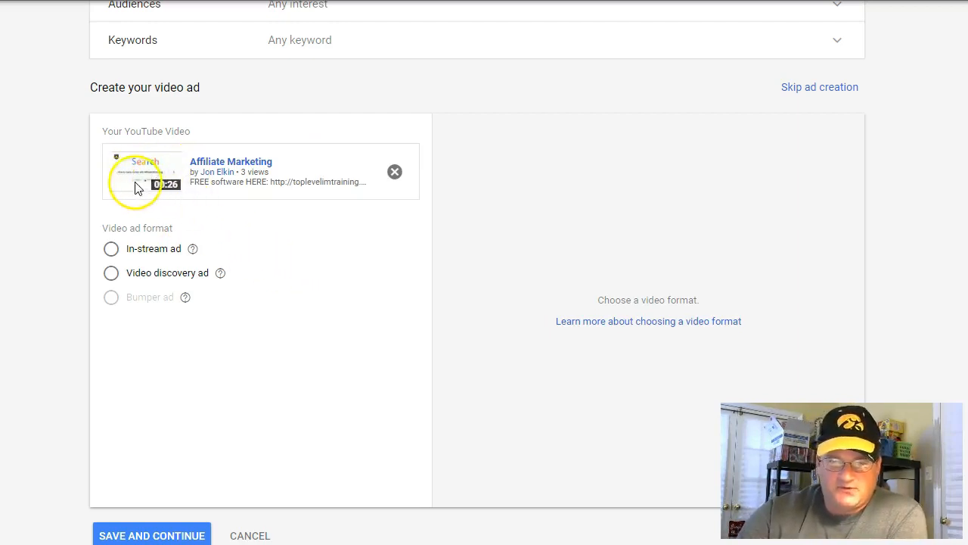
pyautogui.click(111, 250)
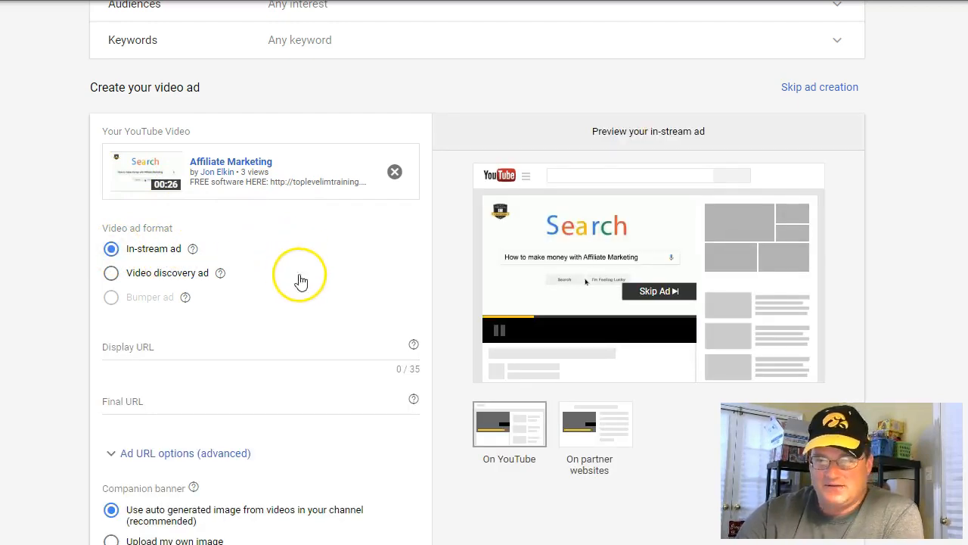
pyautogui.scroll(-1, 389, 298)
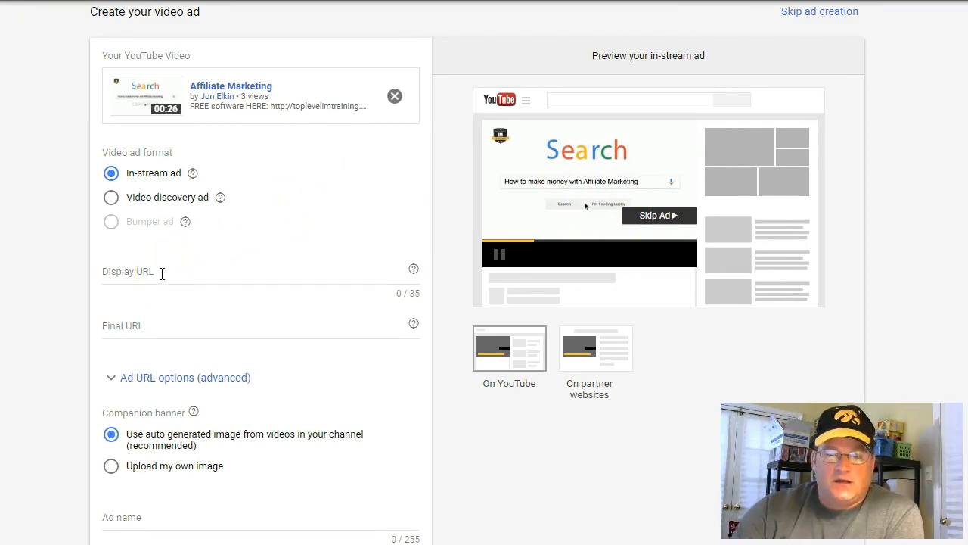
pyautogui.click(148, 325)
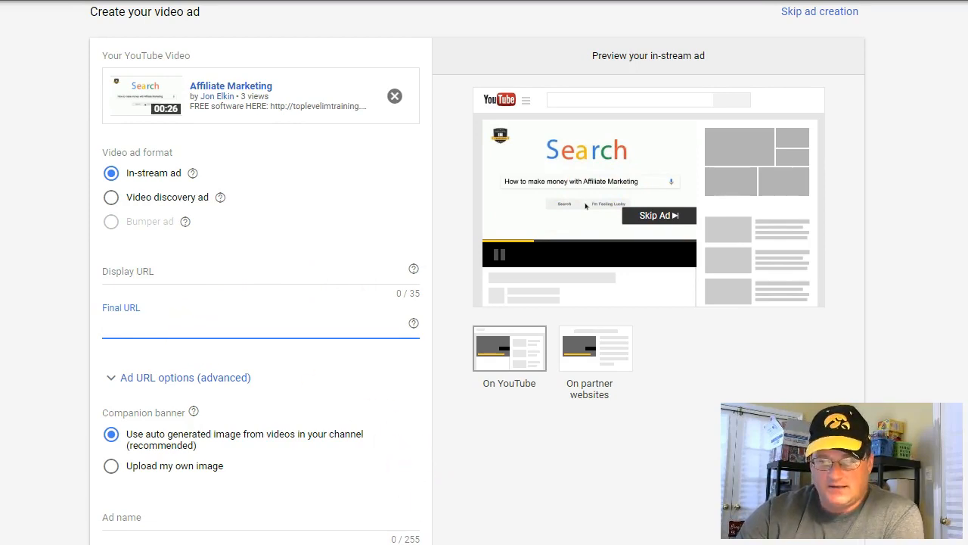
pyautogui.click(379, 544)
pyautogui.click(603, 222)
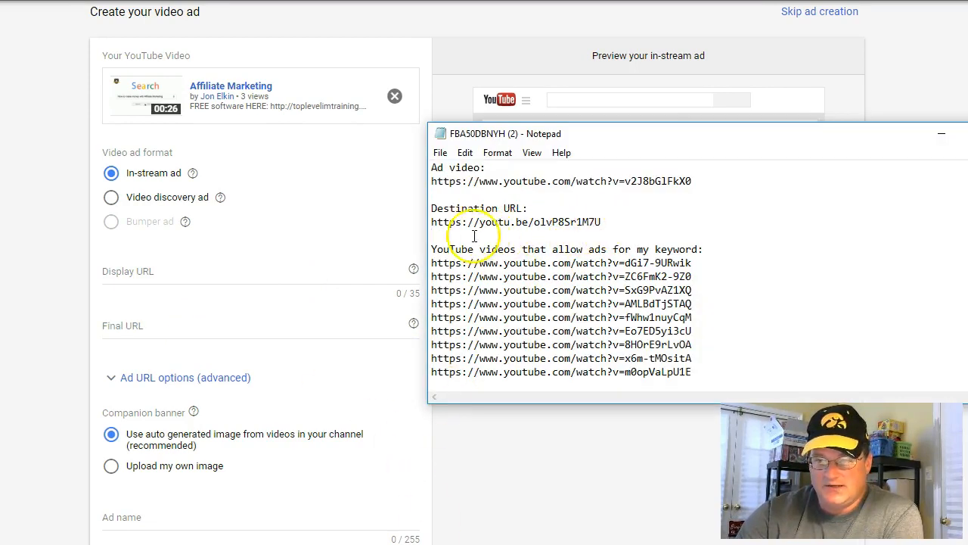
pyautogui.moveTo(474, 236); pyautogui.dragTo(431, 225)
pyautogui.hotkey('ctrl', 'c')
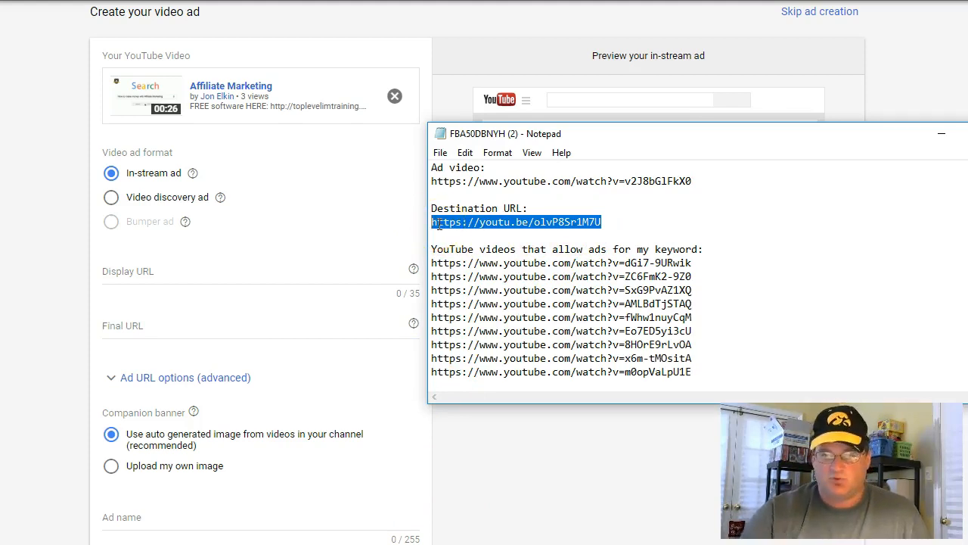
pyautogui.click(144, 329)
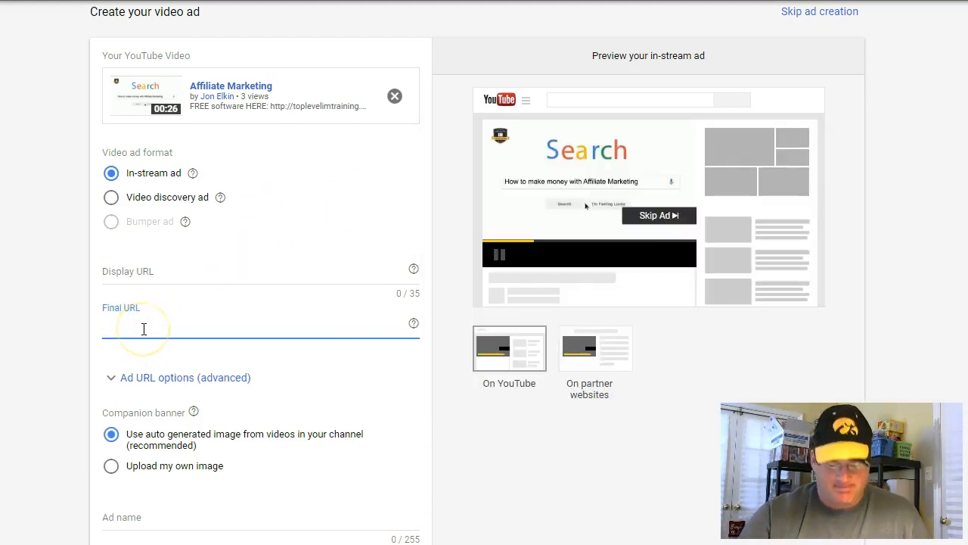
pyautogui.hotkey('ctrl', 'v')
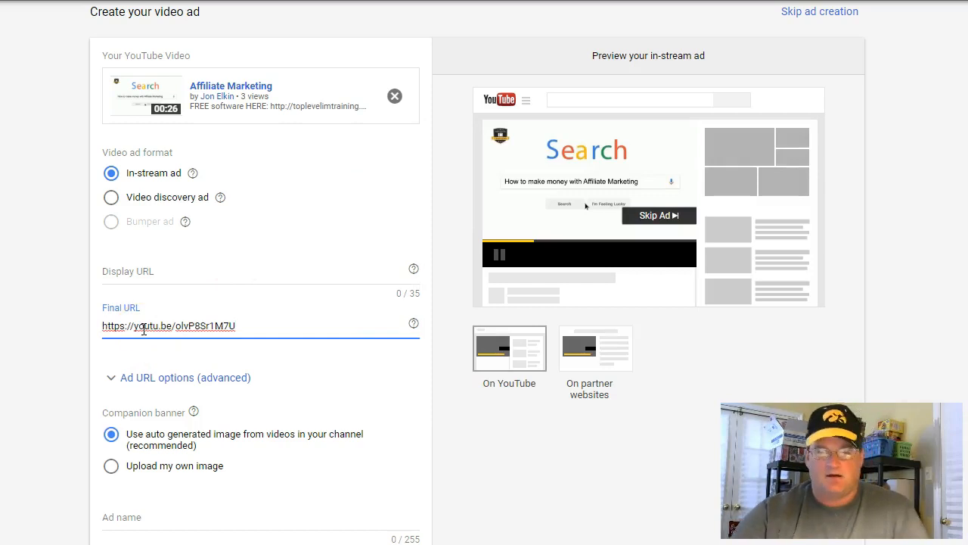
pyautogui.click(171, 273)
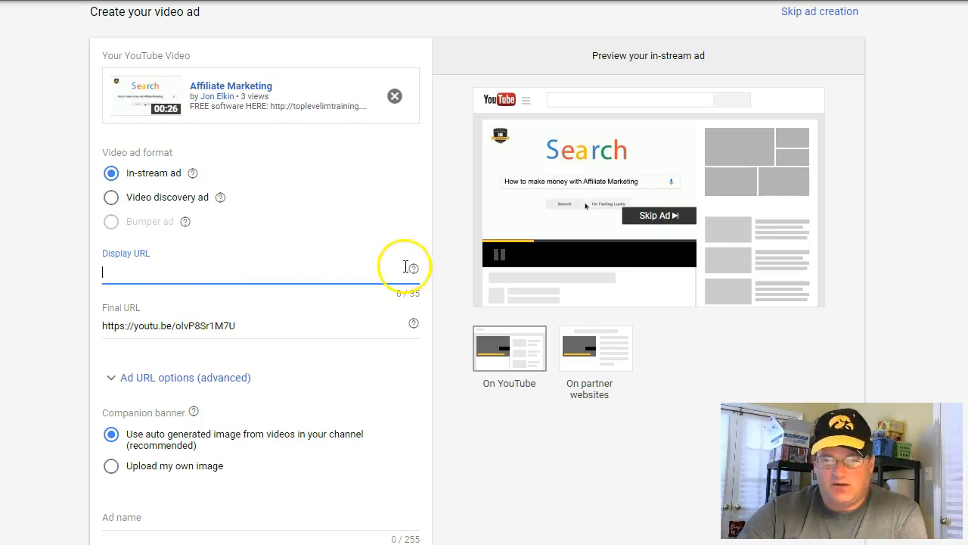
pyautogui.moveTo(414, 274)
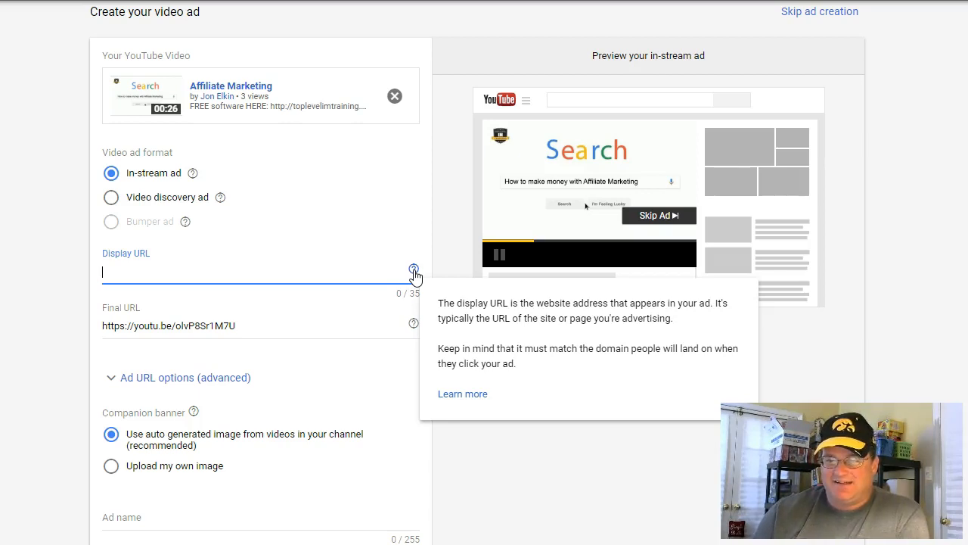
pyautogui.click(310, 274)
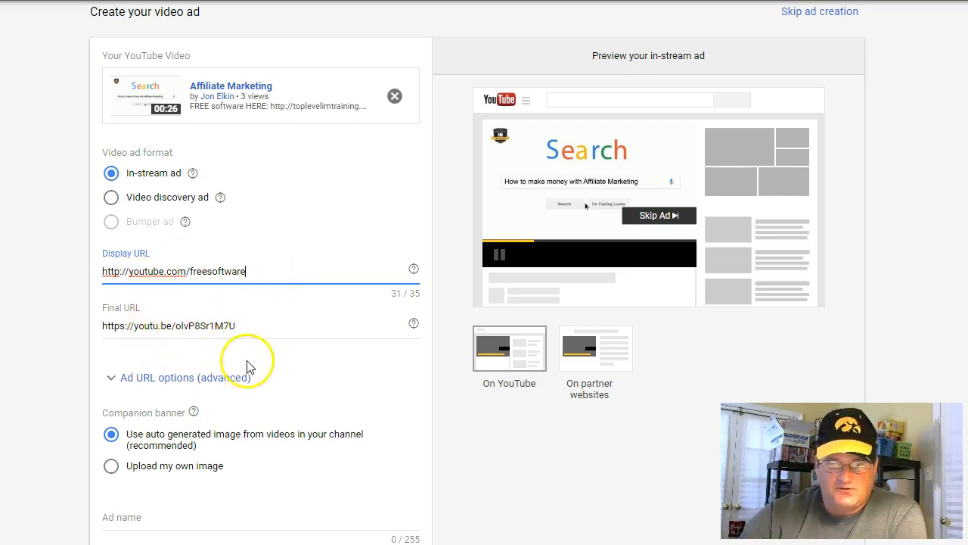
# Name the ad "Ad test 1", keep the auto-generated companion banner, and try to save and continue
pyautogui.scroll(-2, 254, 340)
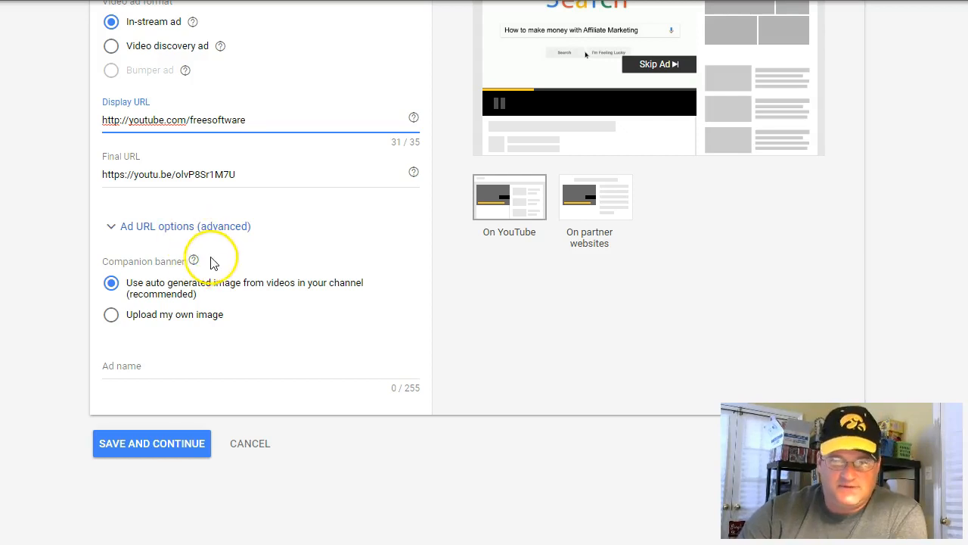
pyautogui.scroll(-1, 210, 262)
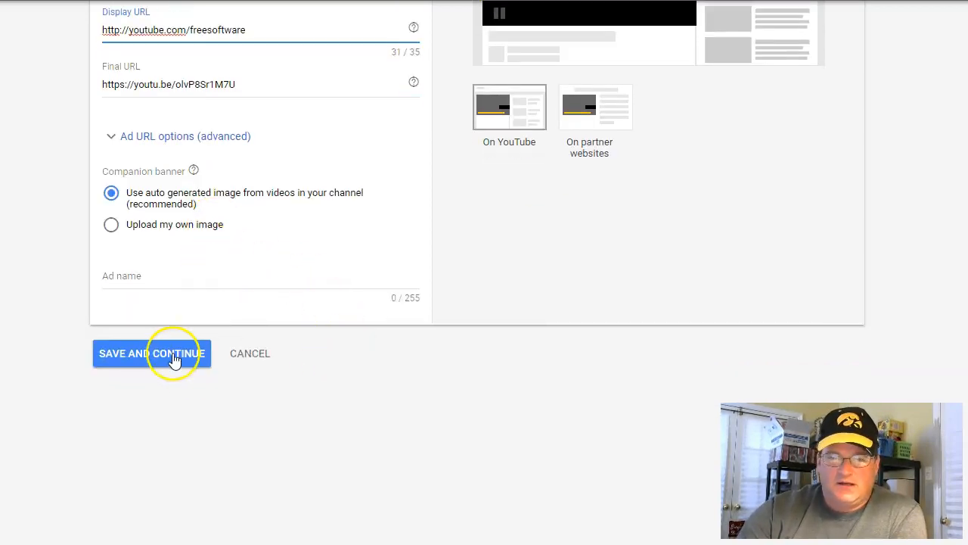
pyautogui.click(156, 275)
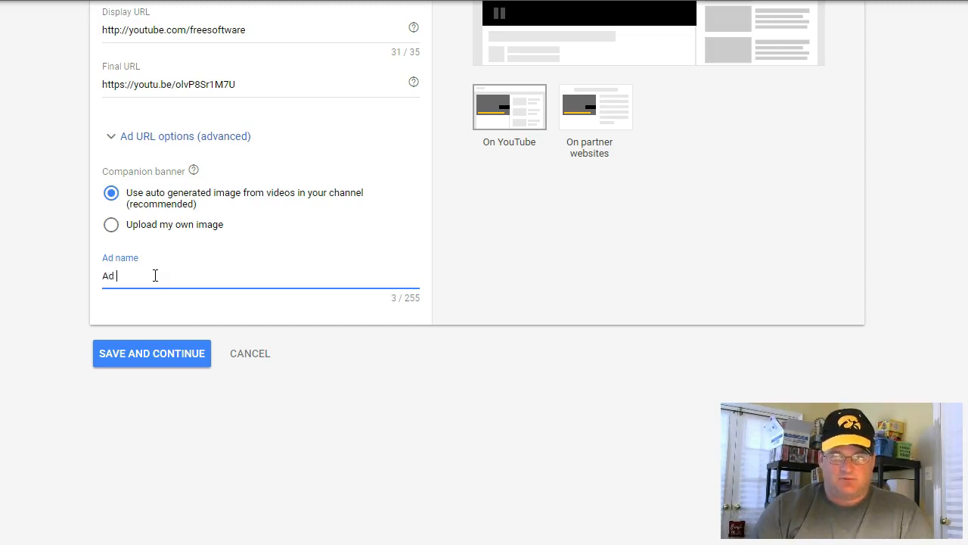
pyautogui.write('Ad test ')
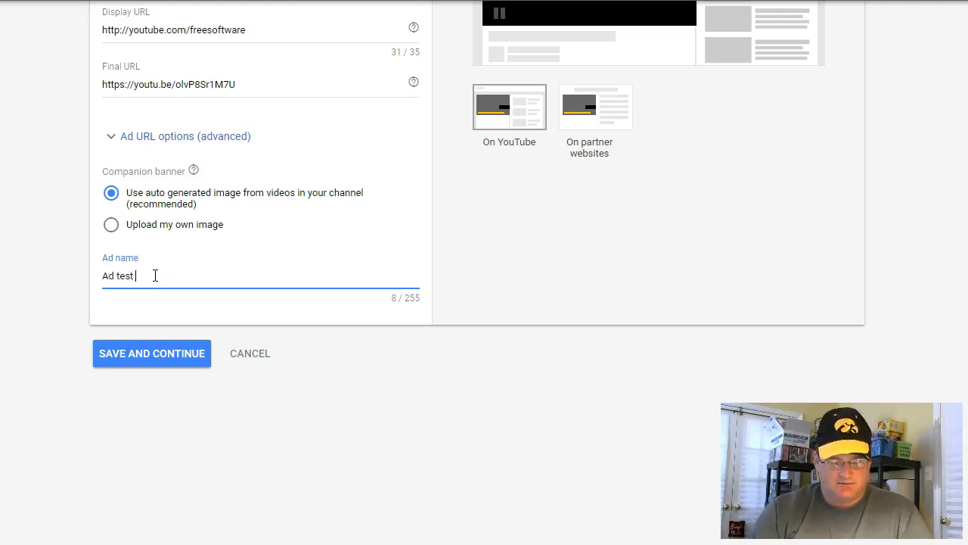
pyautogui.write('1')
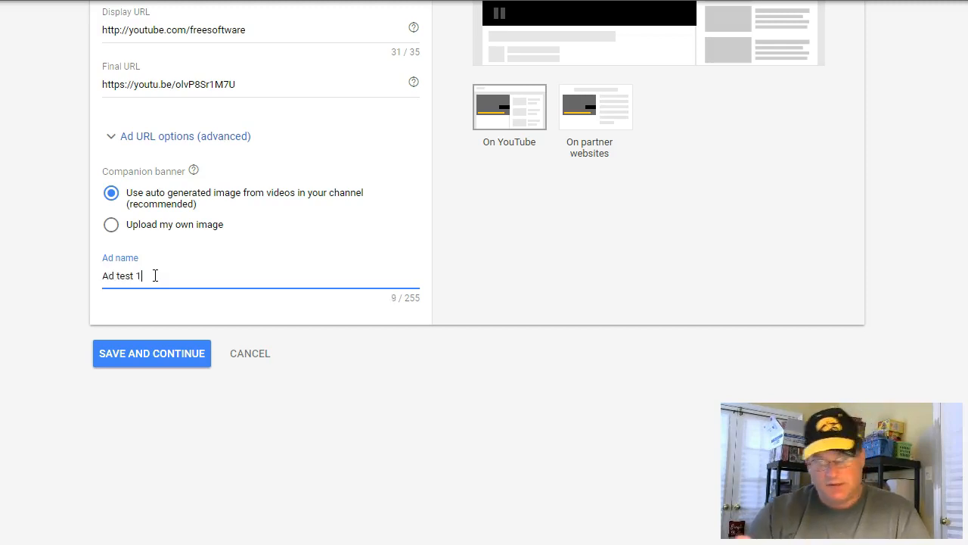
pyautogui.click(157, 353)
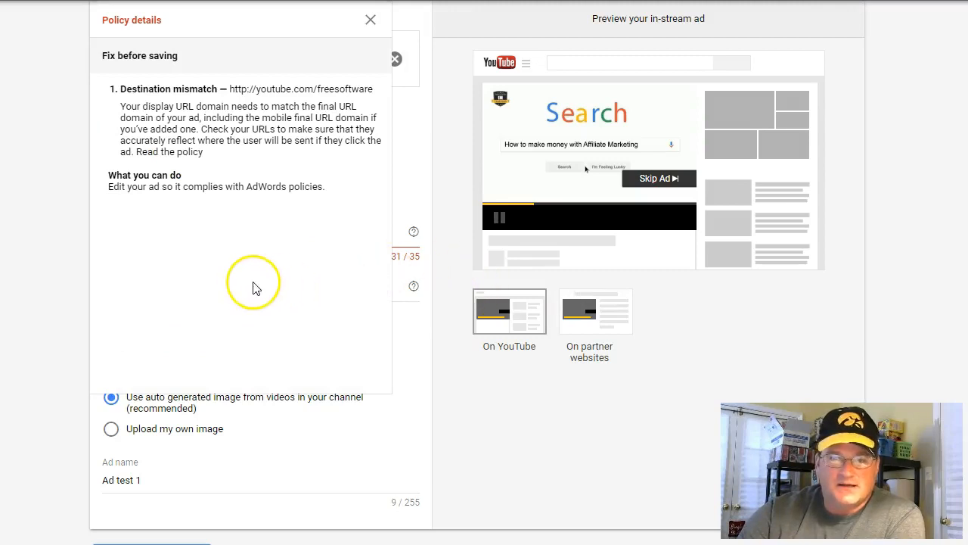
pyautogui.scroll(3, 250, 286)
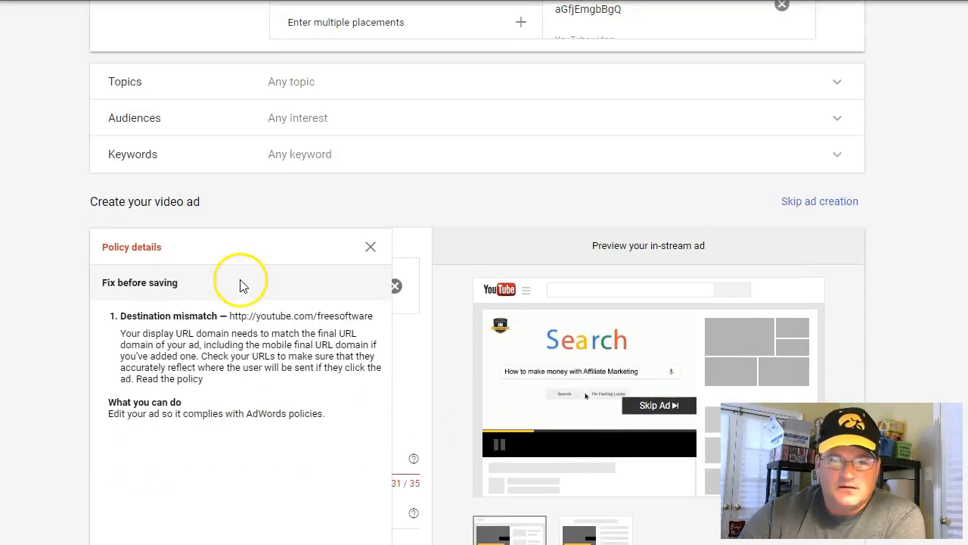
pyautogui.scroll(-2, 241, 286)
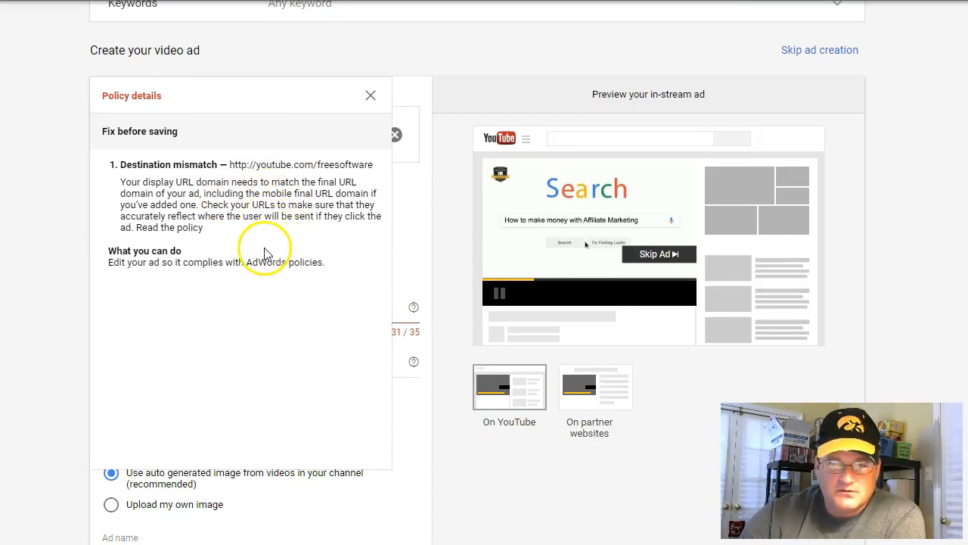
pyautogui.scroll(-1, 261, 257)
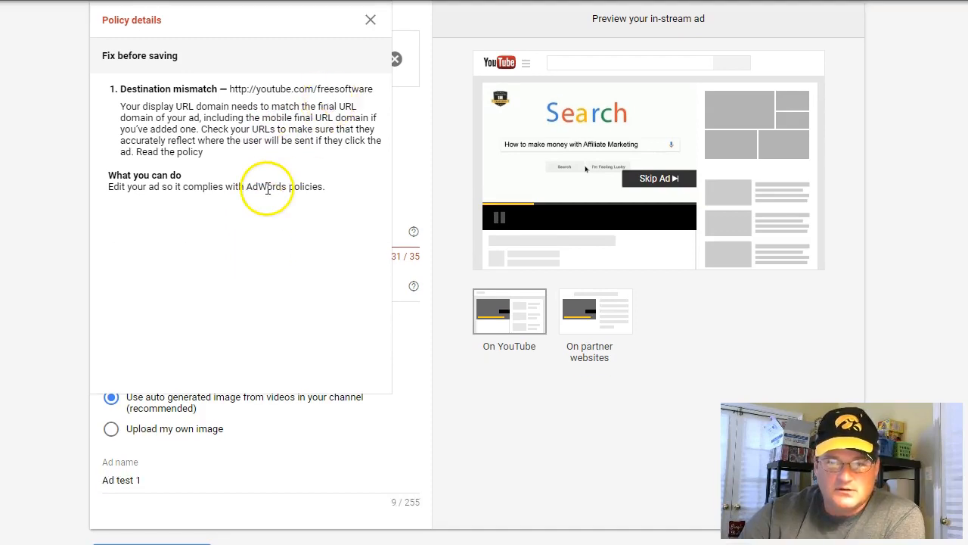
pyautogui.scroll(1, 266, 242)
pyautogui.click(370, 95)
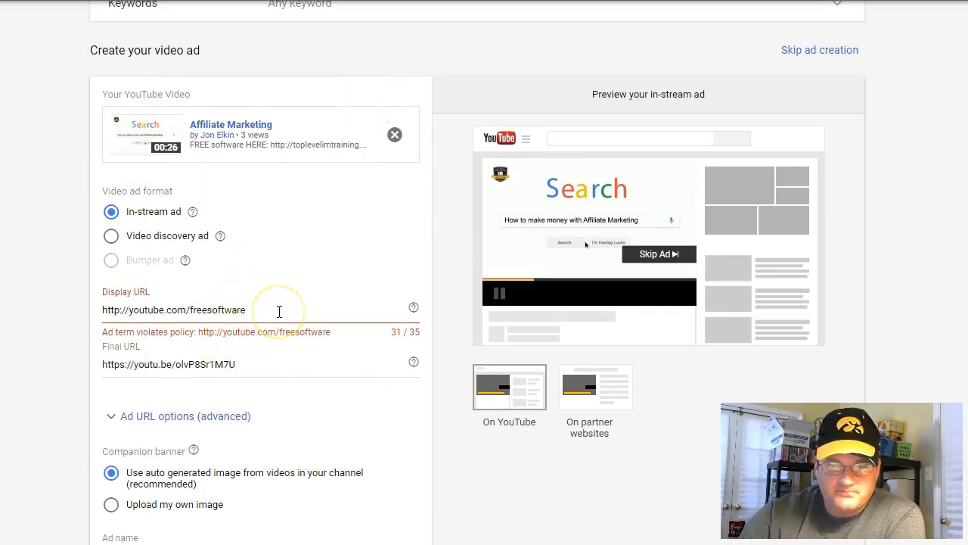
pyautogui.moveTo(279, 311); pyautogui.dragTo(87, 328)
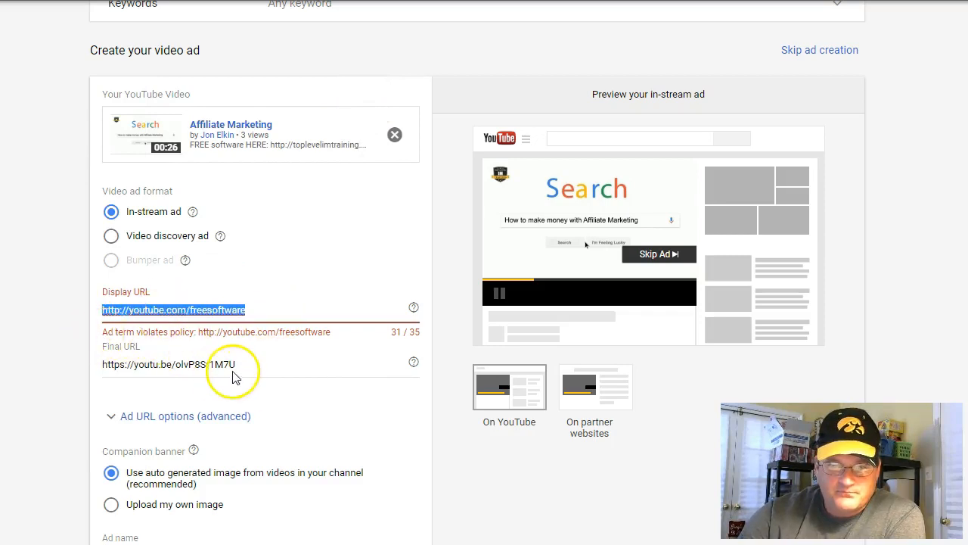
pyautogui.press('BackSpace')
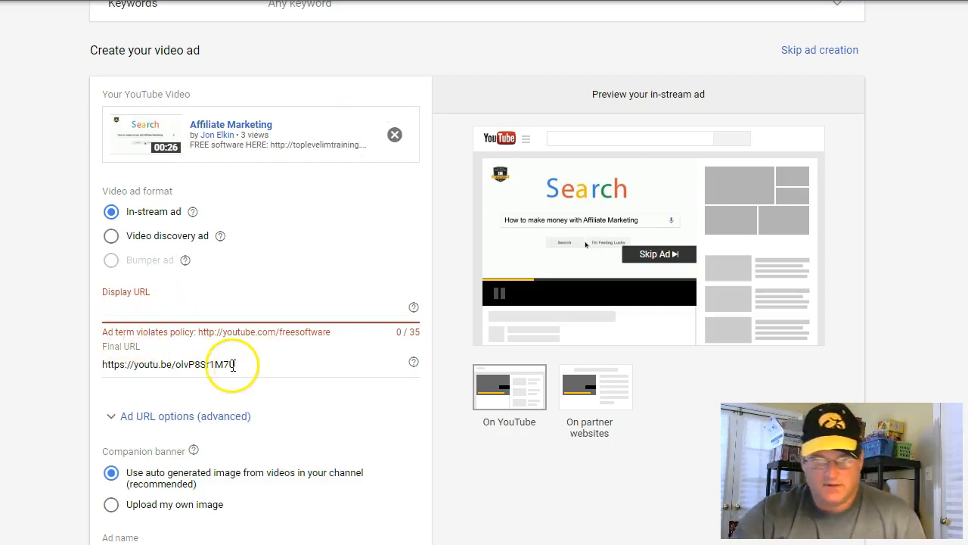
pyautogui.moveTo(238, 364); pyautogui.dragTo(110, 370)
pyautogui.hotkey('ctrl', 'c')
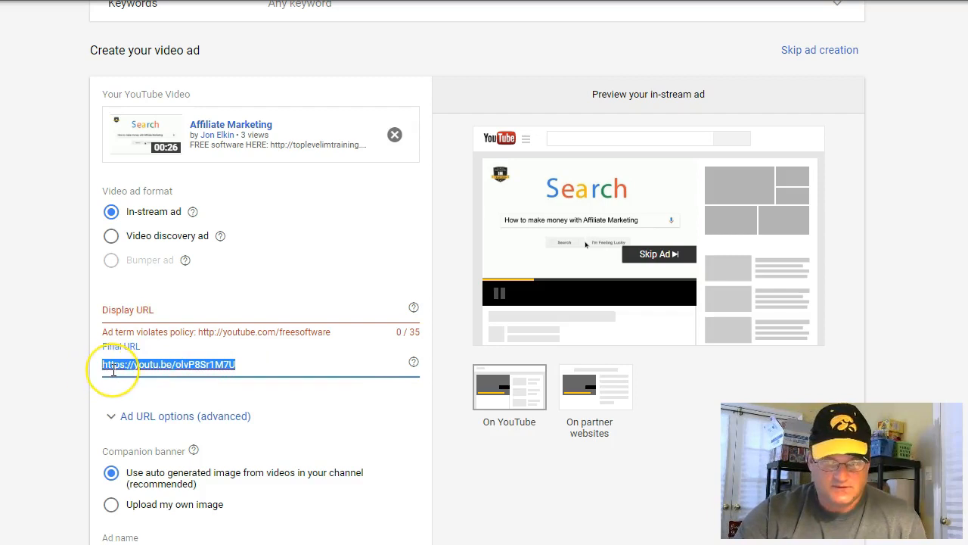
pyautogui.click(152, 313)
pyautogui.hotkey('ctrl', 'v')
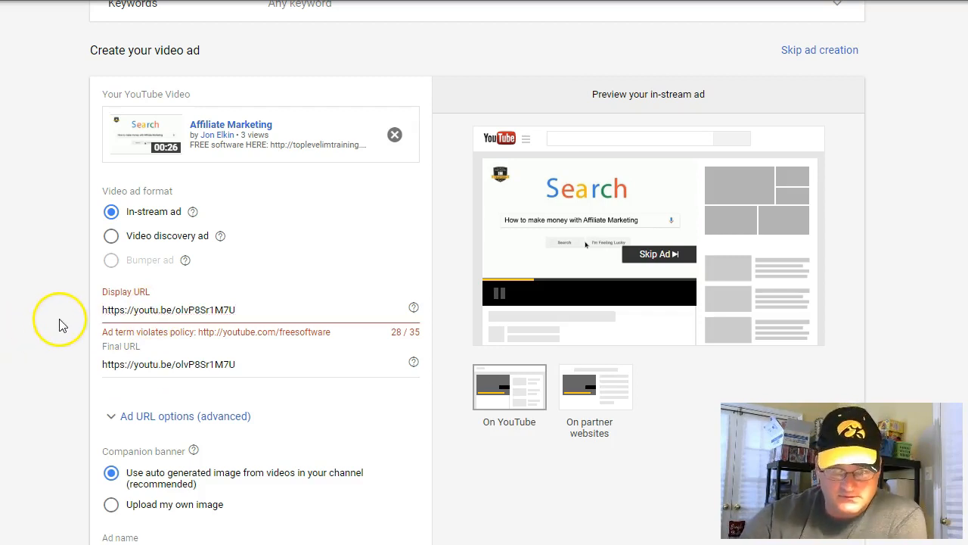
# Save the ad and open the Adreel ad 1 ad group to check the status of Ad test 1
pyautogui.scroll(-3, 61, 322)
pyautogui.click(161, 413)
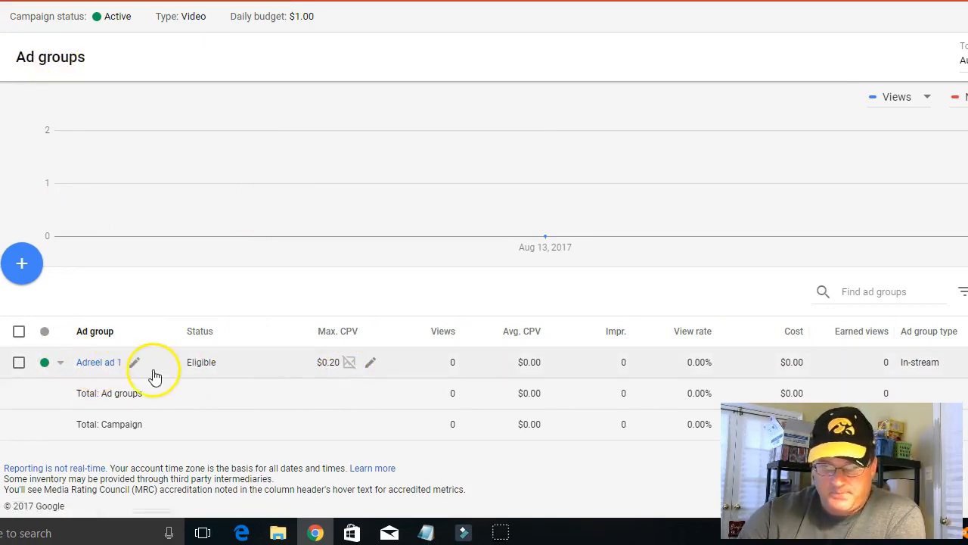
pyautogui.click(90, 363)
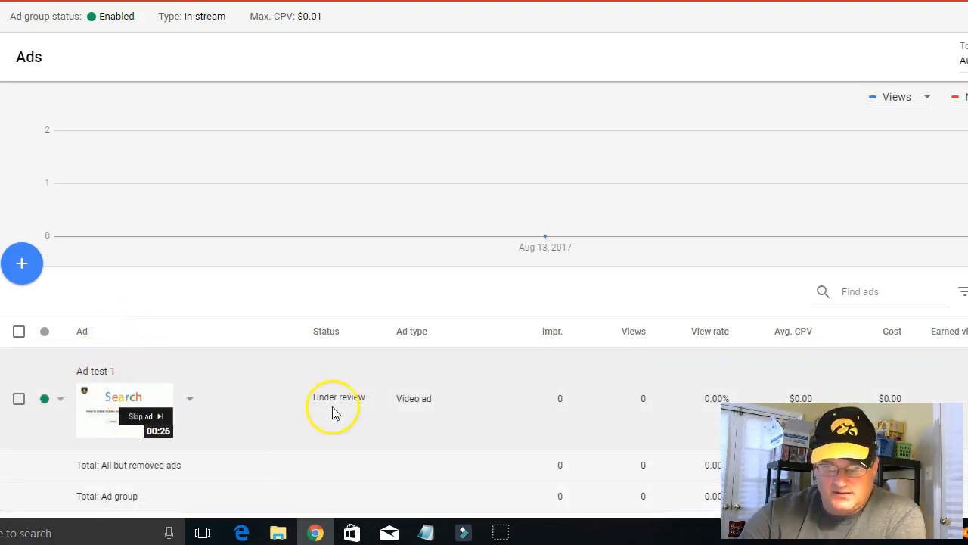
pyautogui.moveTo(327, 409)
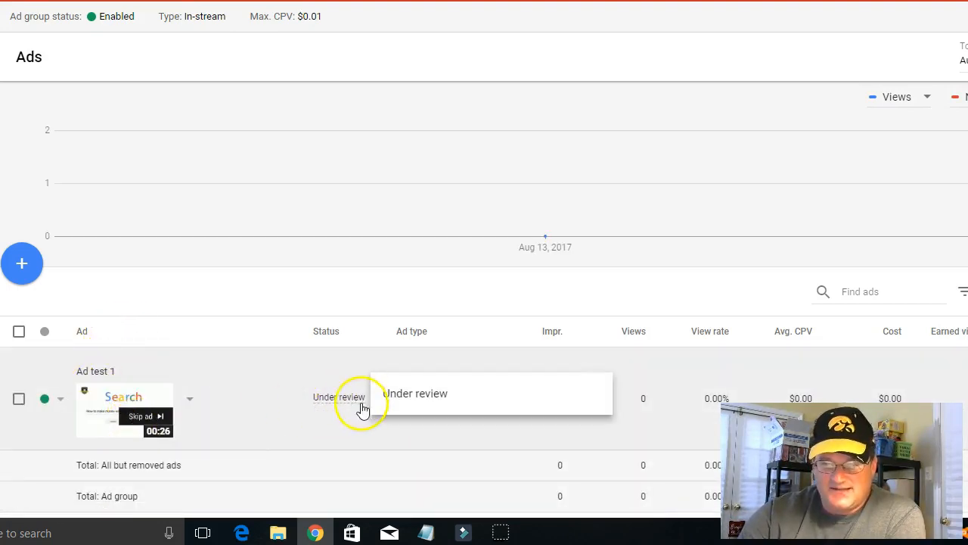